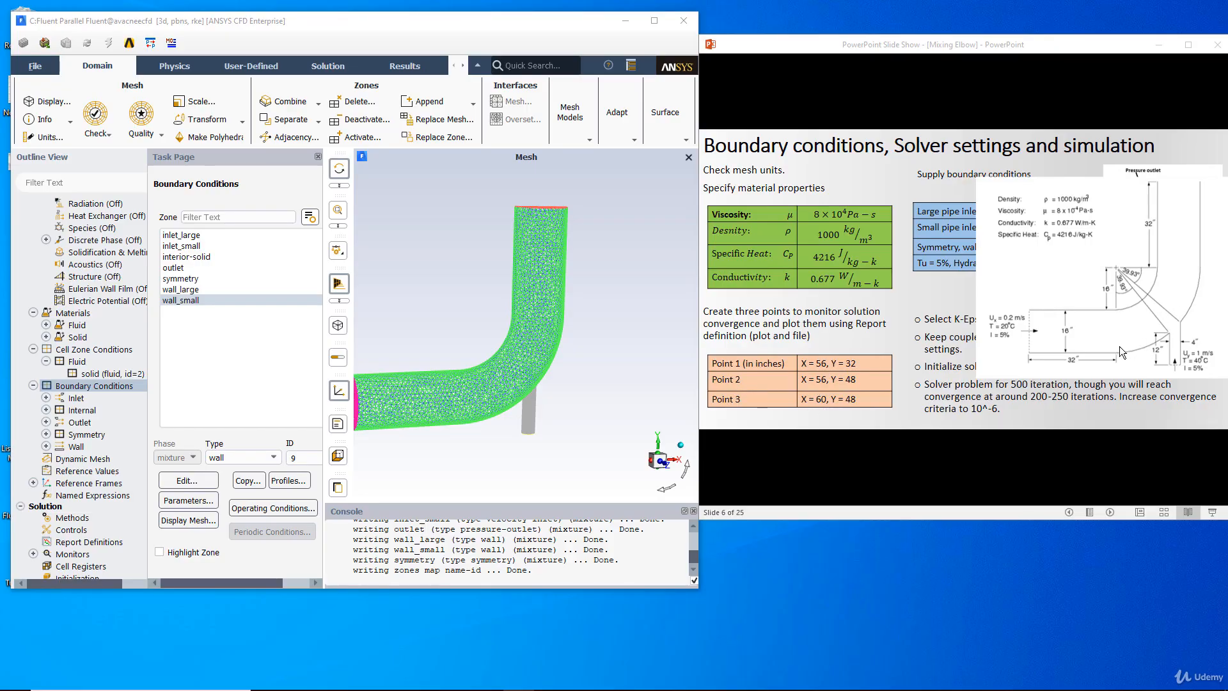
- Examine the mixing elbow diagram and the slide's boundary conditions, material properties and monitor point coordinates
{"action": "scroll", "coordinate": [1115, 349], "scroll_direction": "up", "scroll_amount": 2, "text": "ctrl"}
{"action": "left_click_drag", "start_coordinate": [1112, 344], "coordinate": [968, 370]}
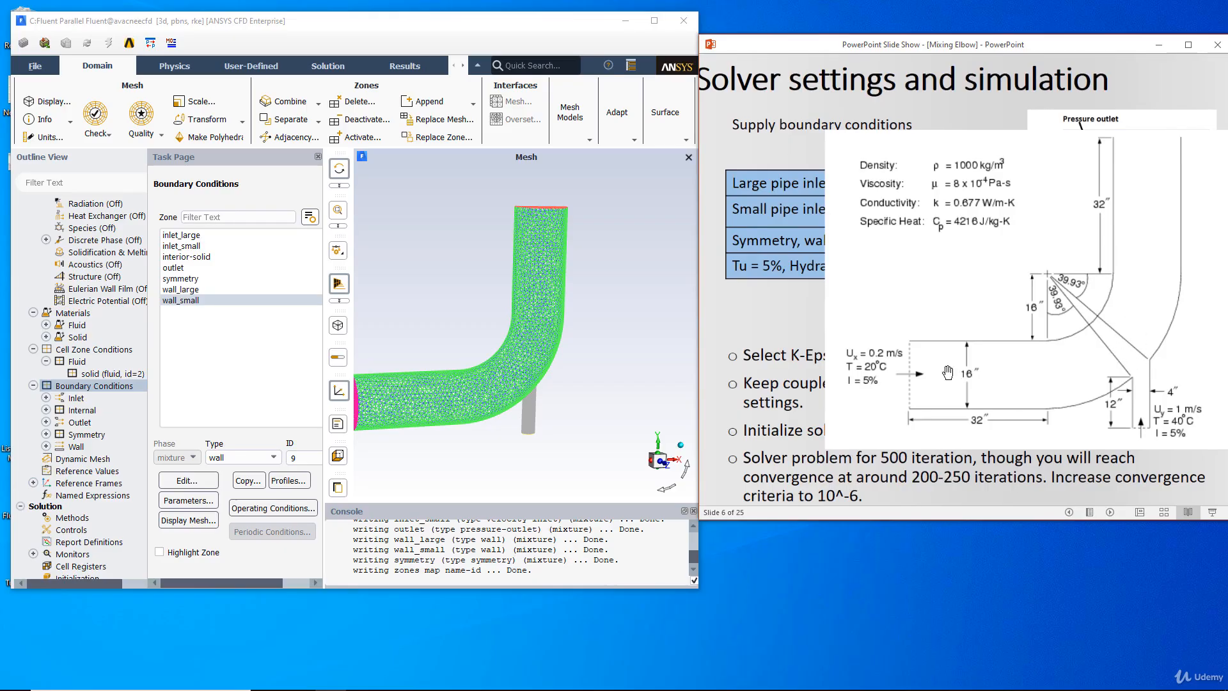
{"action": "left_click_drag", "start_coordinate": [818, 398], "coordinate": [961, 398]}
{"action": "left_click_drag", "start_coordinate": [1000, 442], "coordinate": [849, 434]}
{"action": "left_click_drag", "start_coordinate": [1102, 419], "coordinate": [1051, 416]}
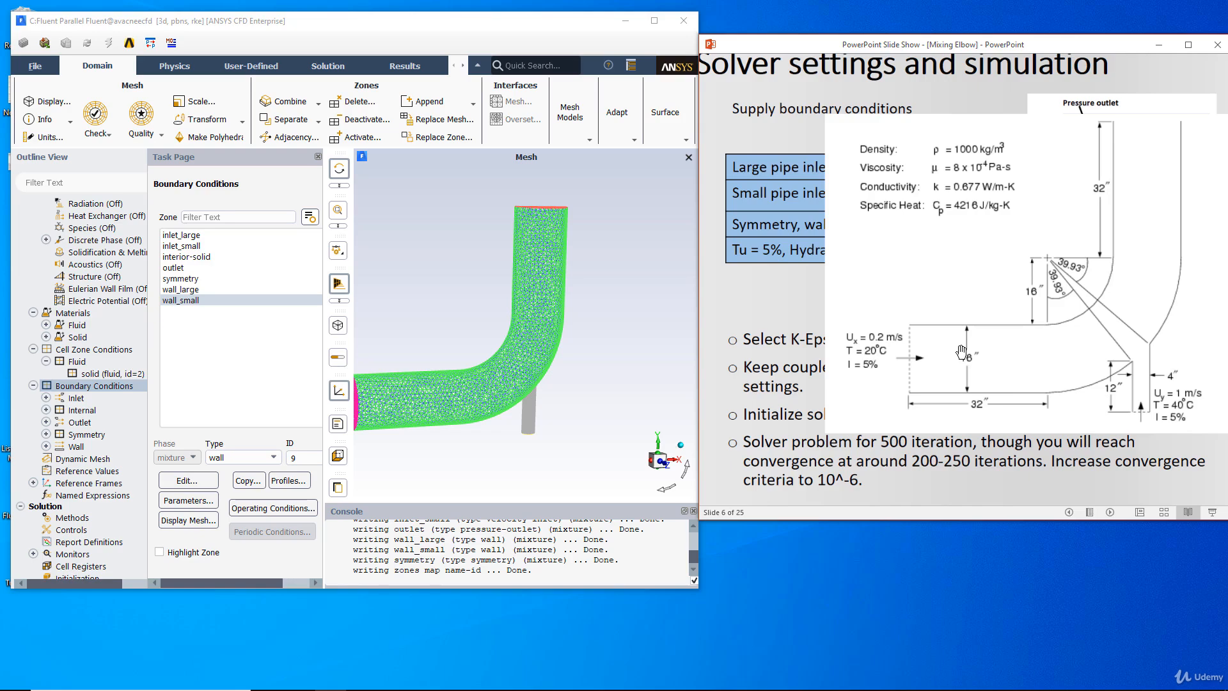
{"action": "mouse_move", "coordinate": [882, 365]}
{"action": "left_mouse_down"}
{"action": "mouse_move", "coordinate": [1044, 377]}
{"action": "mouse_move", "coordinate": [878, 382]}
{"action": "left_mouse_up"}
{"action": "left_click_drag", "start_coordinate": [1034, 386], "coordinate": [985, 390]}
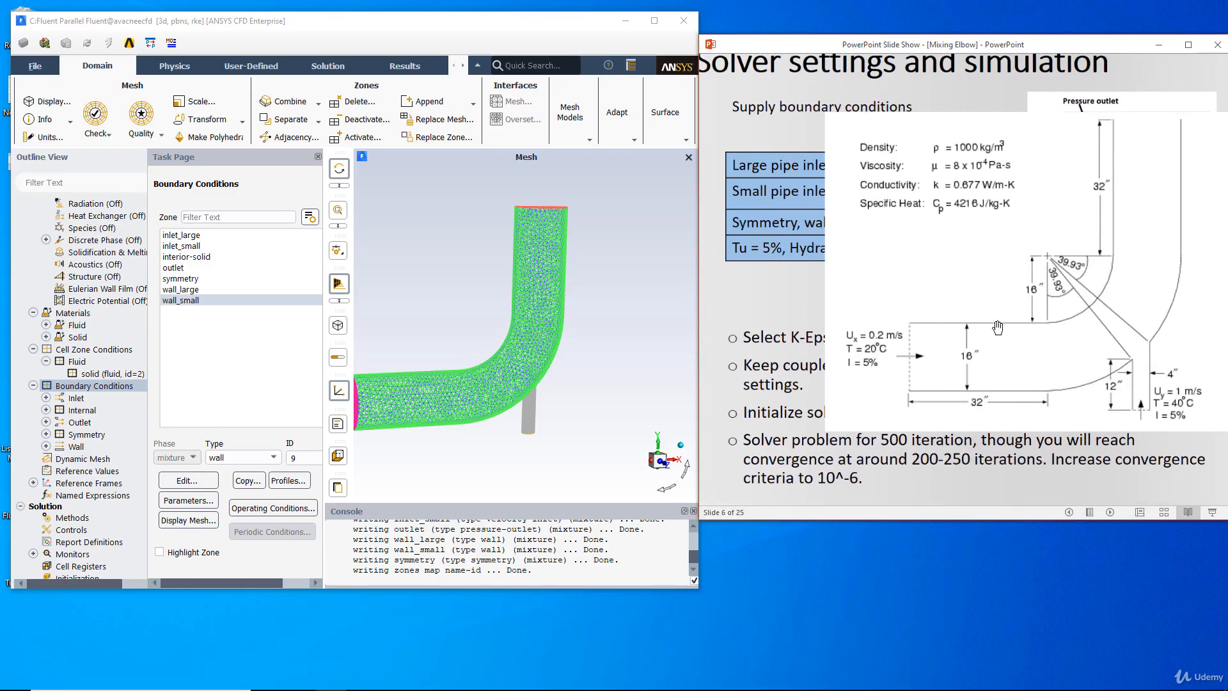
{"action": "left_click_drag", "start_coordinate": [773, 348], "coordinate": [837, 346]}
{"action": "left_click_drag", "start_coordinate": [1134, 305], "coordinate": [1063, 306]}
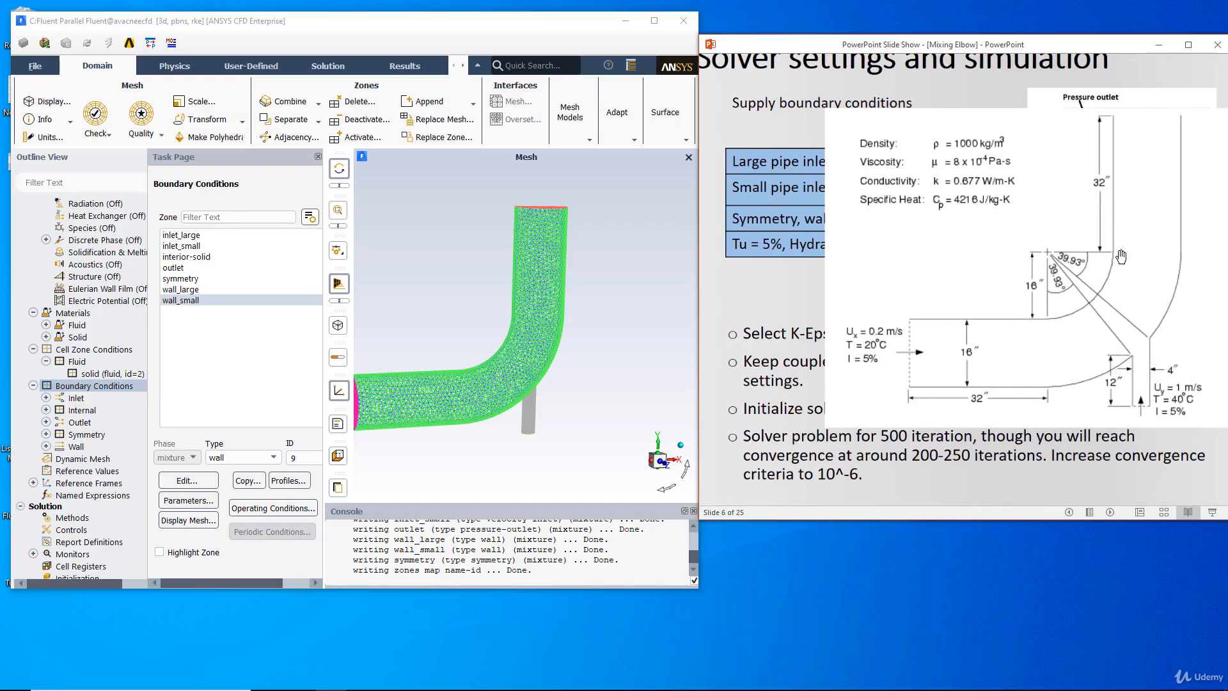
{"action": "left_click_drag", "start_coordinate": [893, 360], "coordinate": [1116, 358]}
{"action": "left_click_drag", "start_coordinate": [964, 429], "coordinate": [798, 428]}
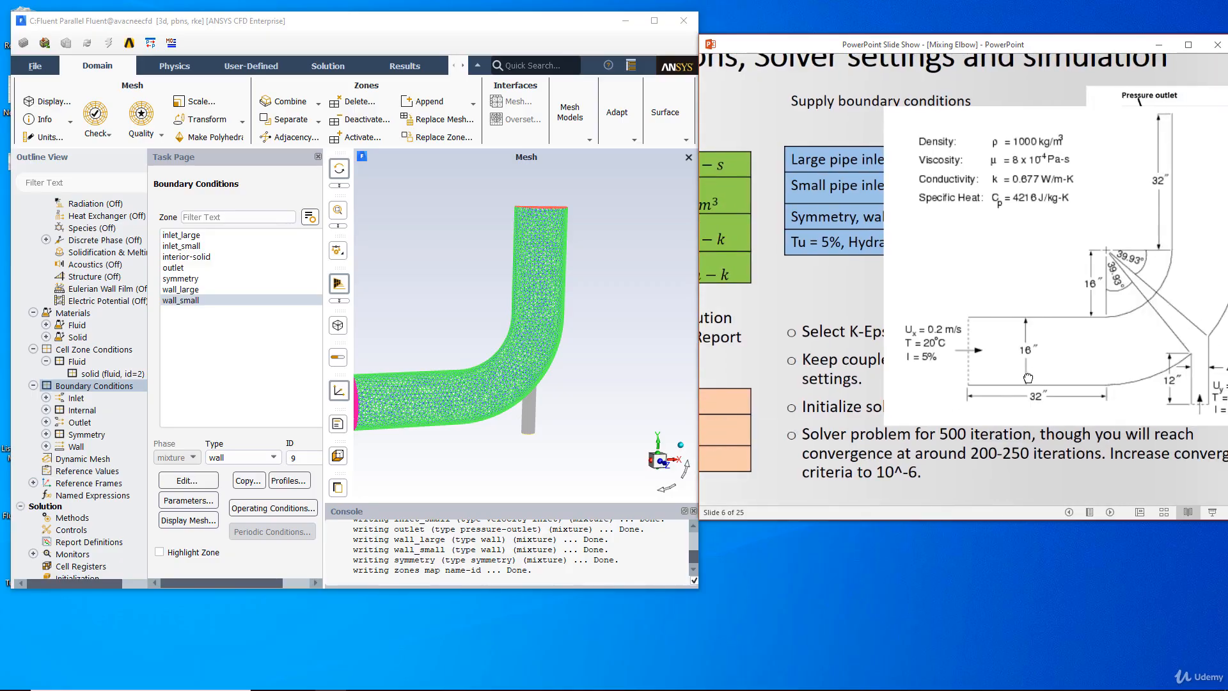
{"action": "left_click_drag", "start_coordinate": [1028, 377], "coordinate": [997, 383]}
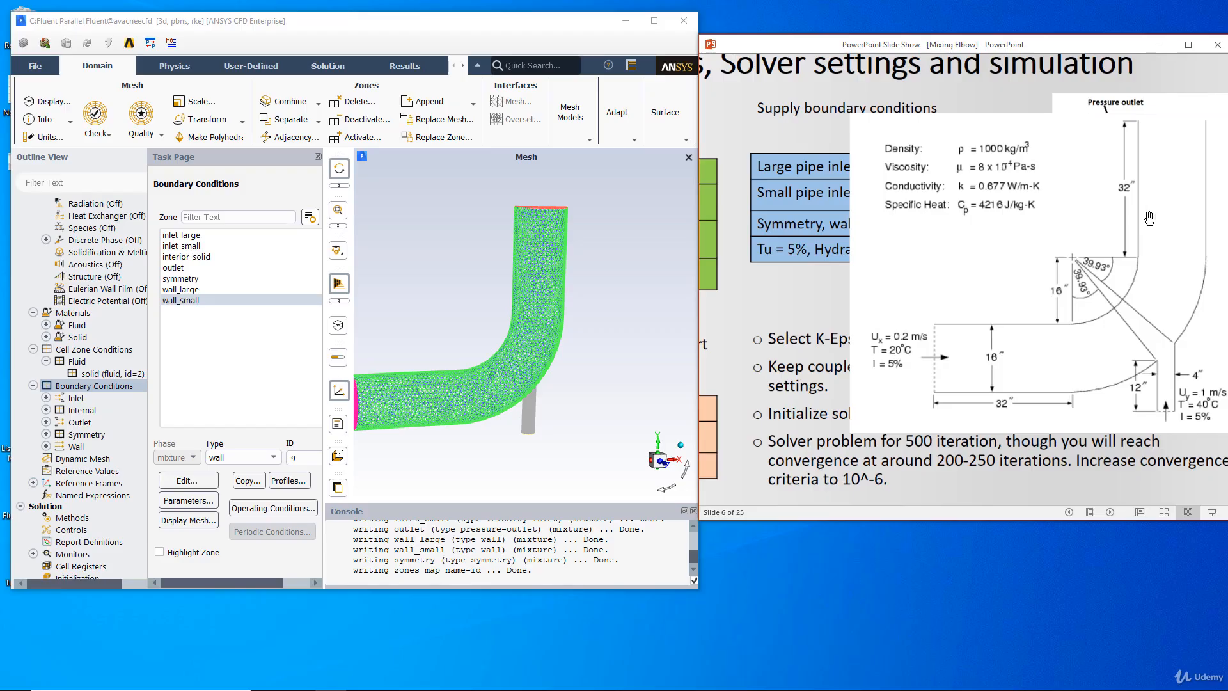
{"action": "left_click_drag", "start_coordinate": [996, 366], "coordinate": [1170, 355]}
{"action": "left_click_drag", "start_coordinate": [987, 392], "coordinate": [934, 398]}
{"action": "left_click_drag", "start_coordinate": [1032, 398], "coordinate": [1112, 343]}
{"action": "left_click_drag", "start_coordinate": [921, 383], "coordinate": [953, 384]}
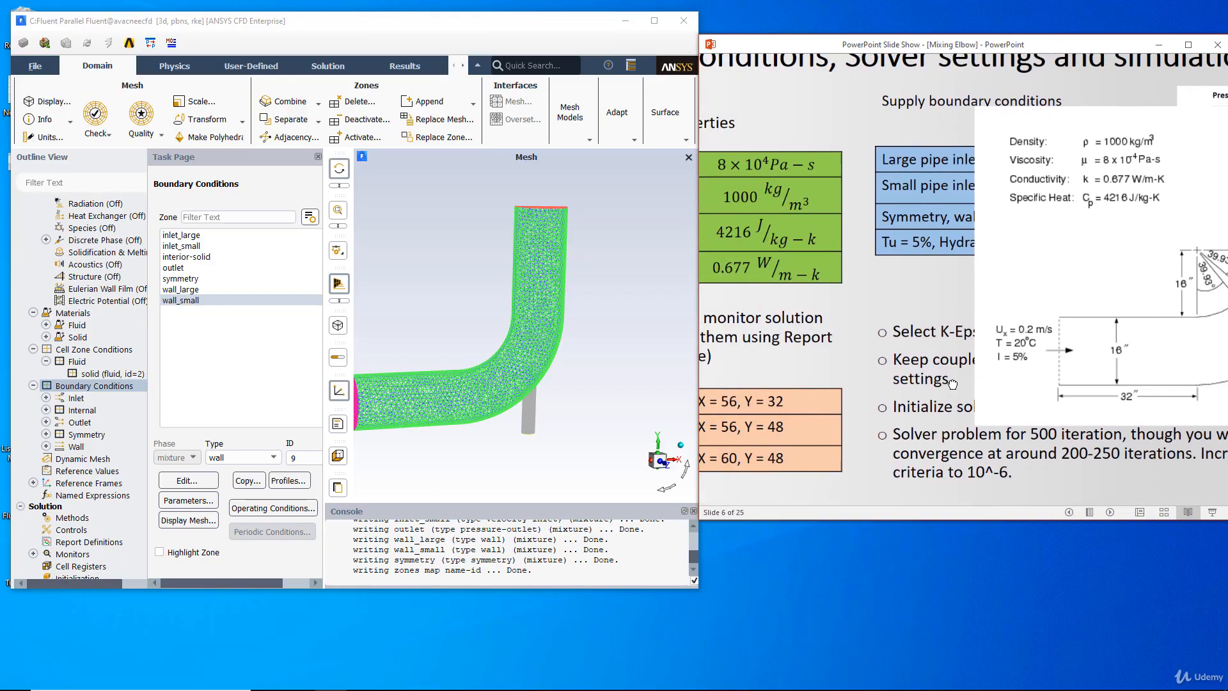
{"action": "left_click_drag", "start_coordinate": [1047, 359], "coordinate": [958, 366]}
{"action": "left_click_drag", "start_coordinate": [1110, 293], "coordinate": [1068, 311]}
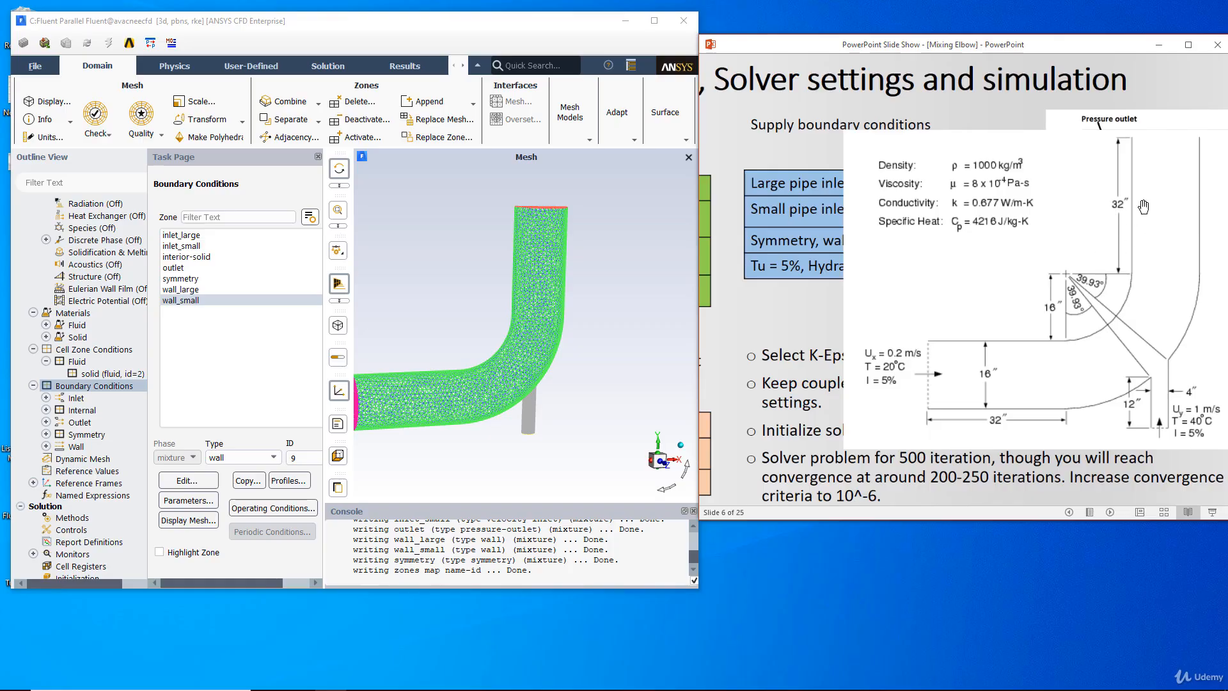
{"action": "left_click_drag", "start_coordinate": [890, 312], "coordinate": [1069, 307]}
{"action": "left_click_drag", "start_coordinate": [905, 352], "coordinate": [971, 353]}
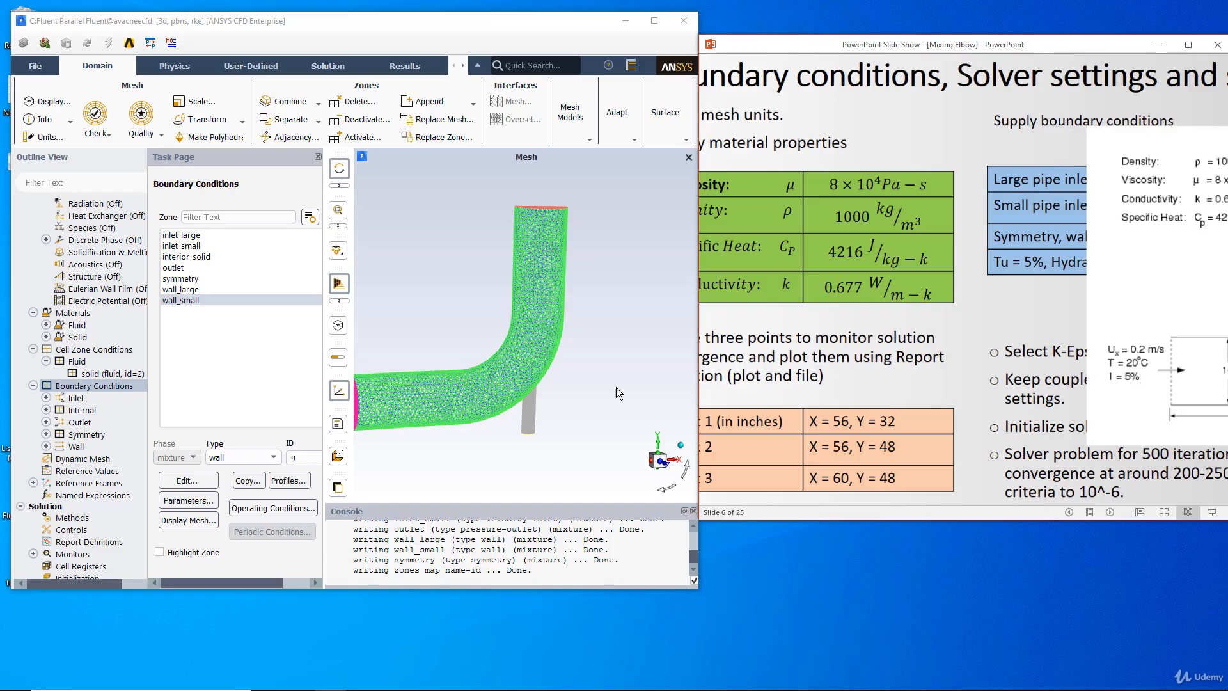
{"action": "left_click_drag", "start_coordinate": [1091, 380], "coordinate": [836, 382]}
{"action": "left_click_drag", "start_coordinate": [1019, 393], "coordinate": [809, 376]}
{"action": "left_click_drag", "start_coordinate": [1011, 363], "coordinate": [901, 375]}
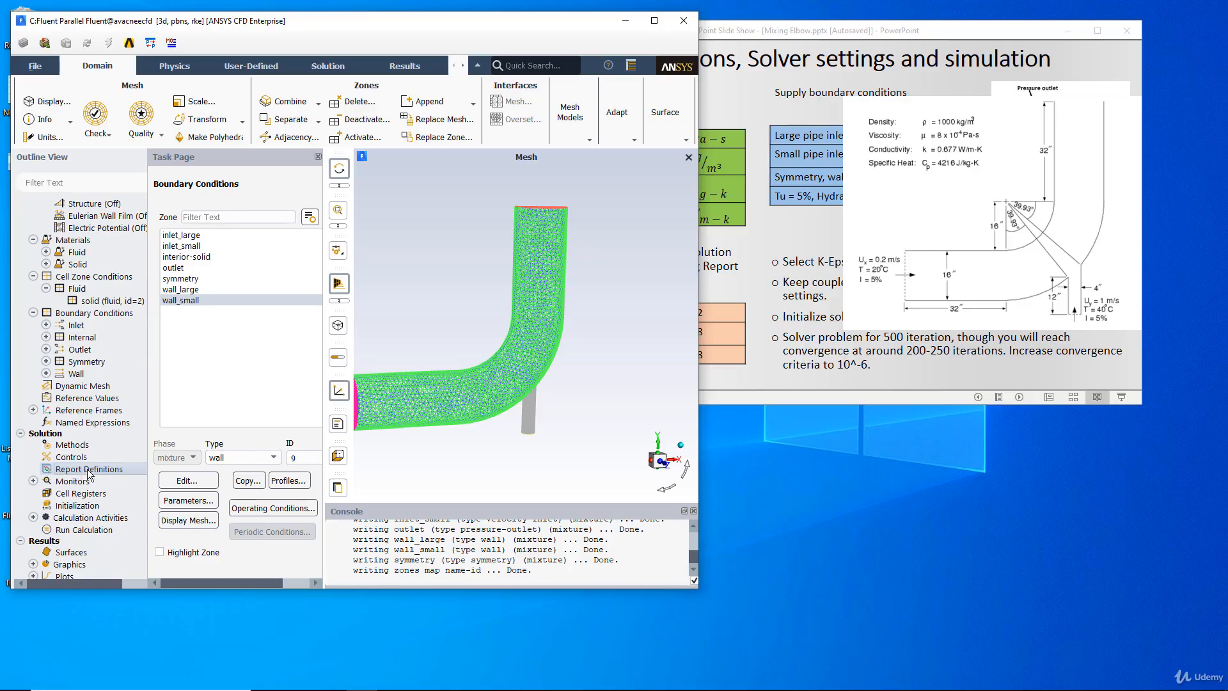
- Start a new Vertex Average surface report definition and set its field variable to Temperature, Static Temperature
{"action": "left_click", "coordinate": [89, 474]}
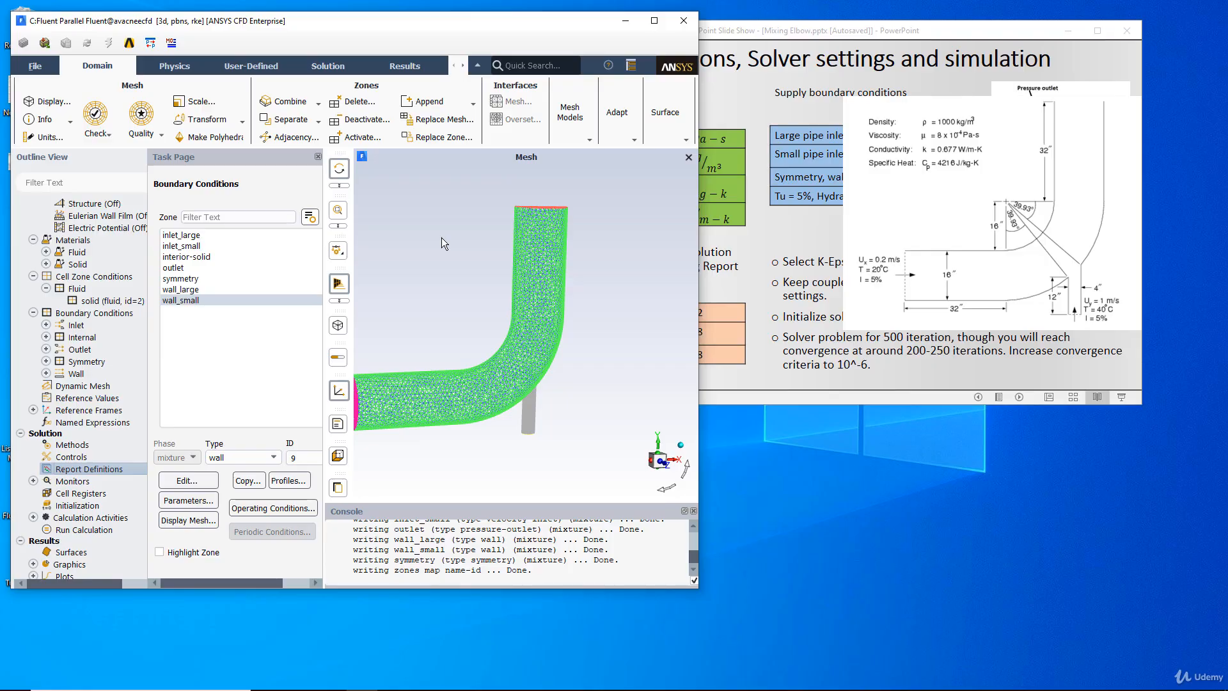
{"action": "right_click", "coordinate": [81, 472]}
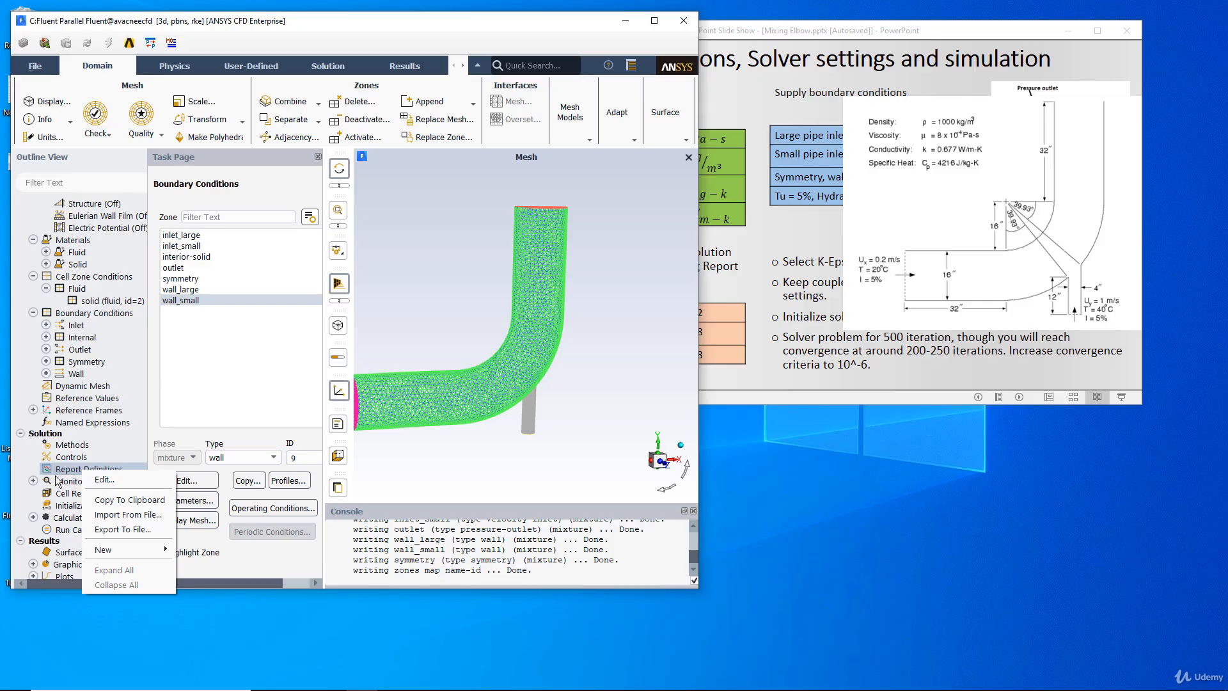
{"action": "right_click", "coordinate": [69, 471]}
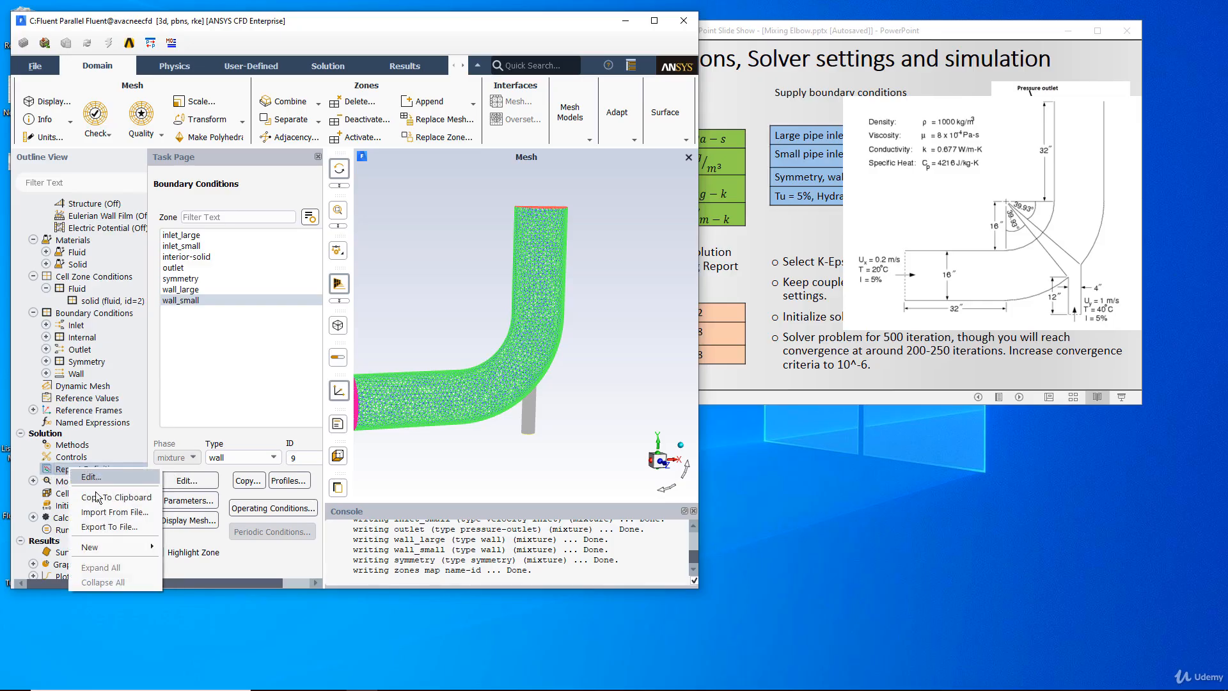
{"action": "mouse_move", "coordinate": [124, 556]}
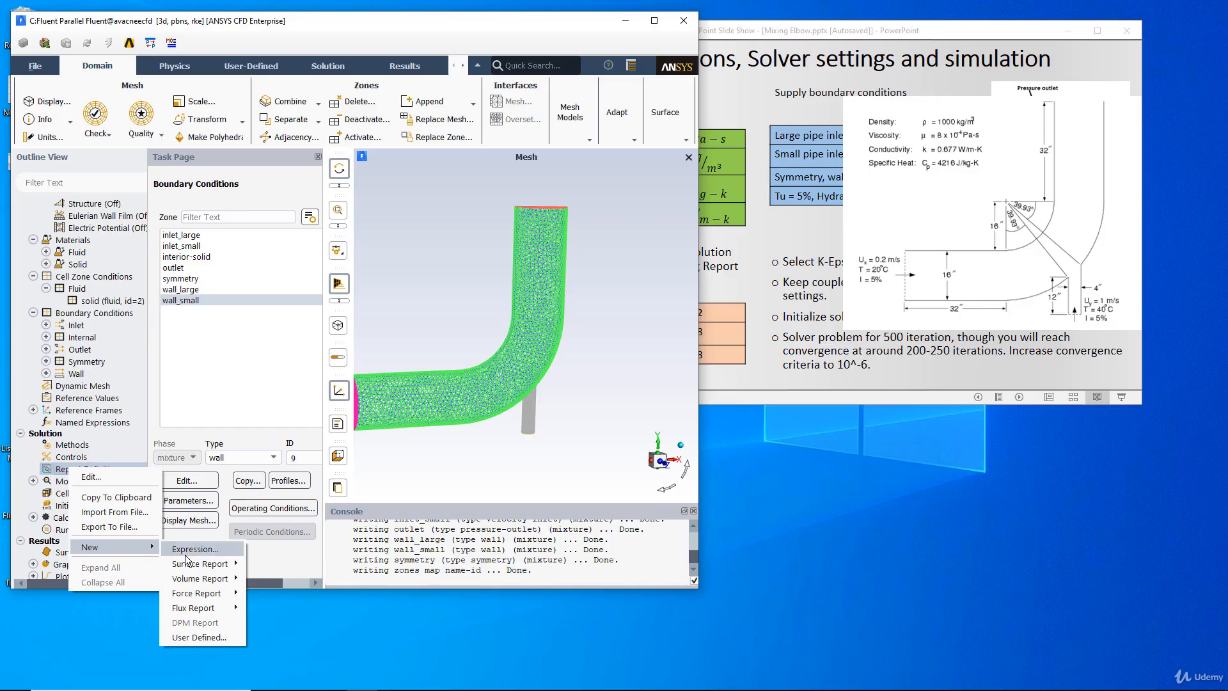
{"action": "mouse_move", "coordinate": [199, 564]}
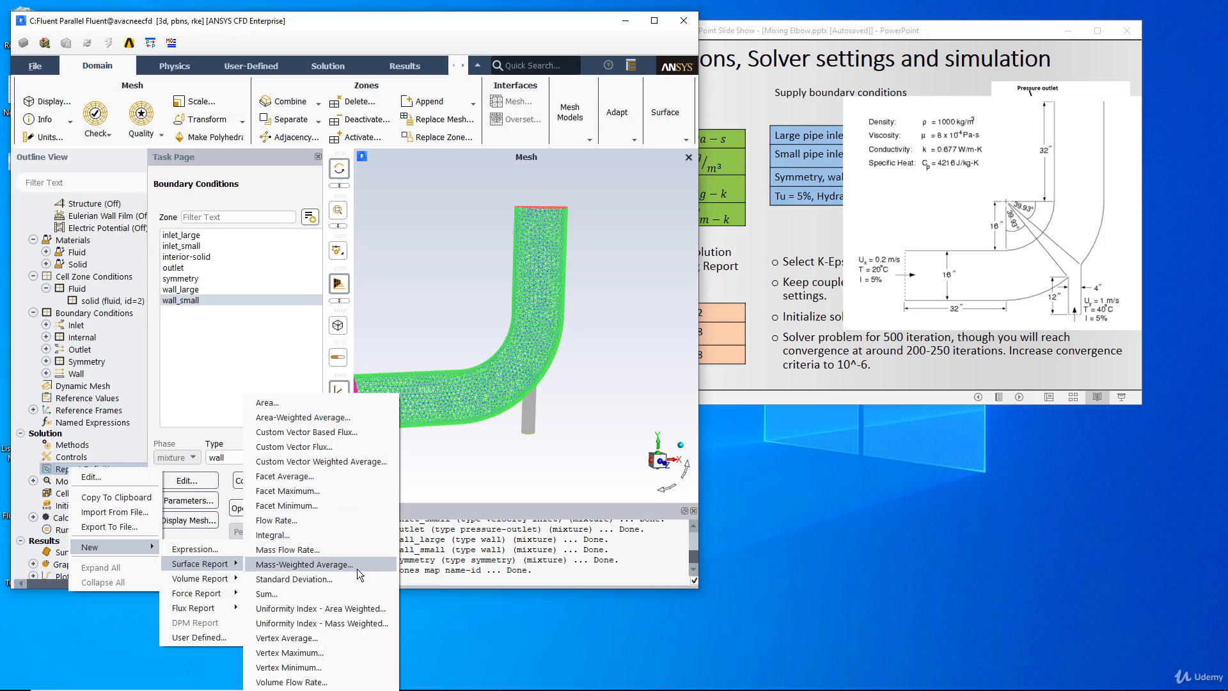
{"action": "left_click", "coordinate": [281, 639]}
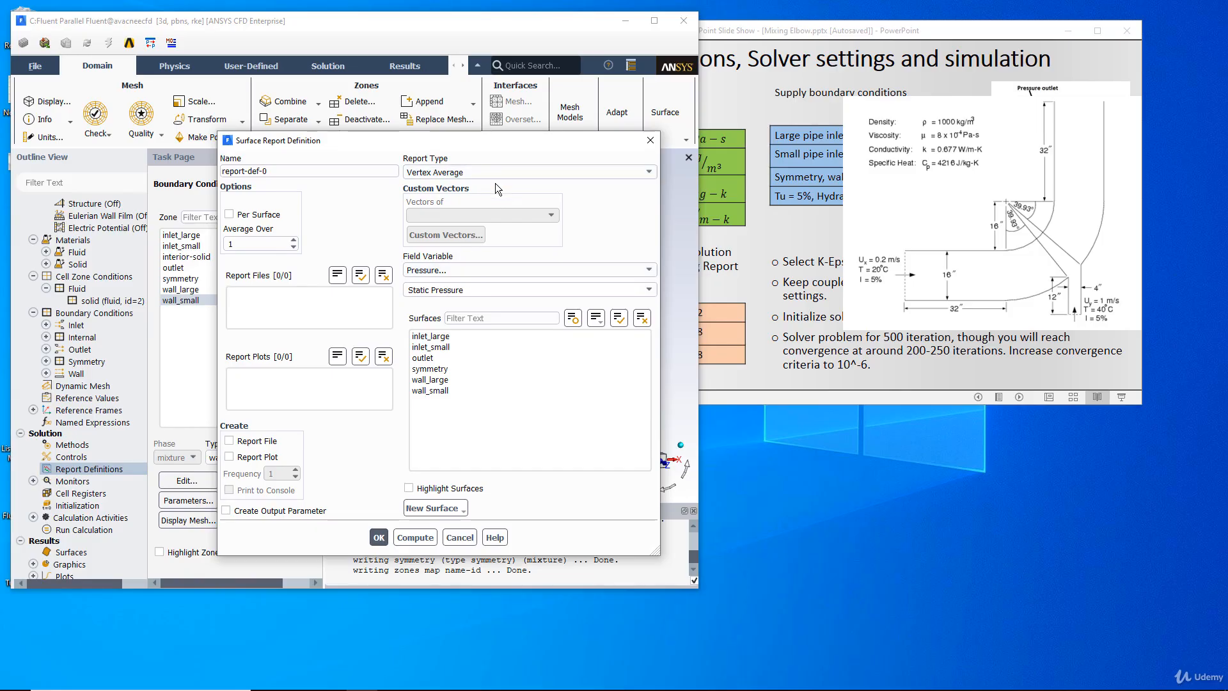
{"action": "left_click", "coordinate": [490, 270]}
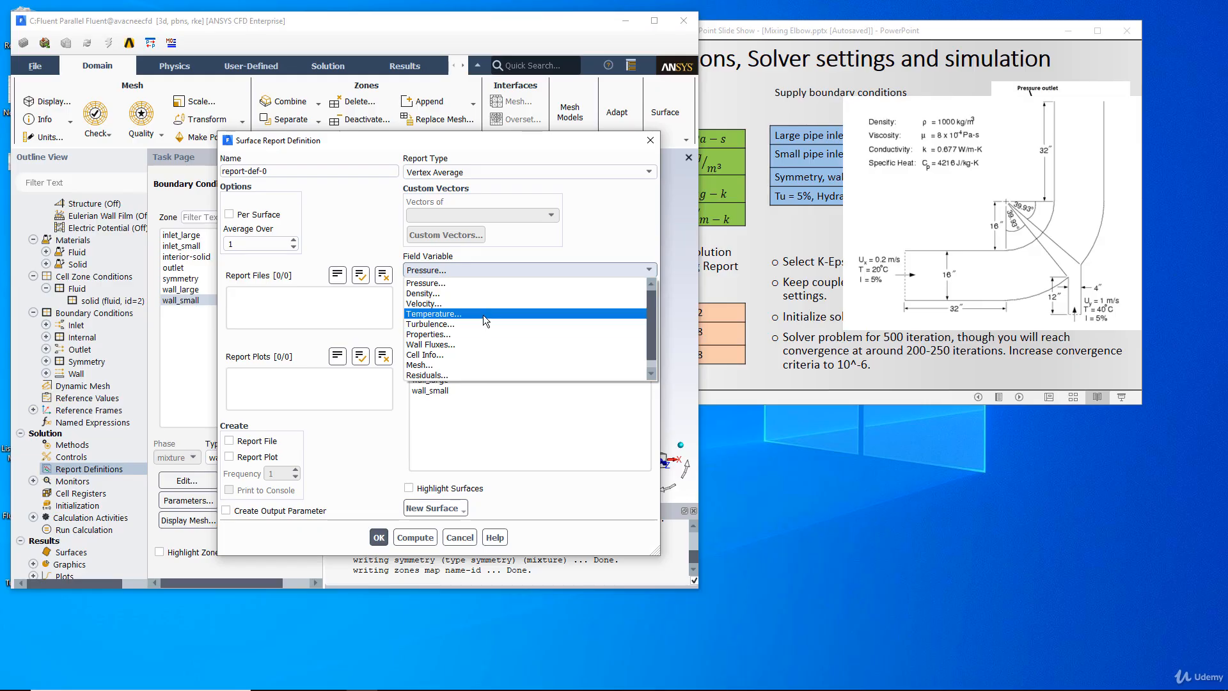
{"action": "left_click", "coordinate": [482, 314]}
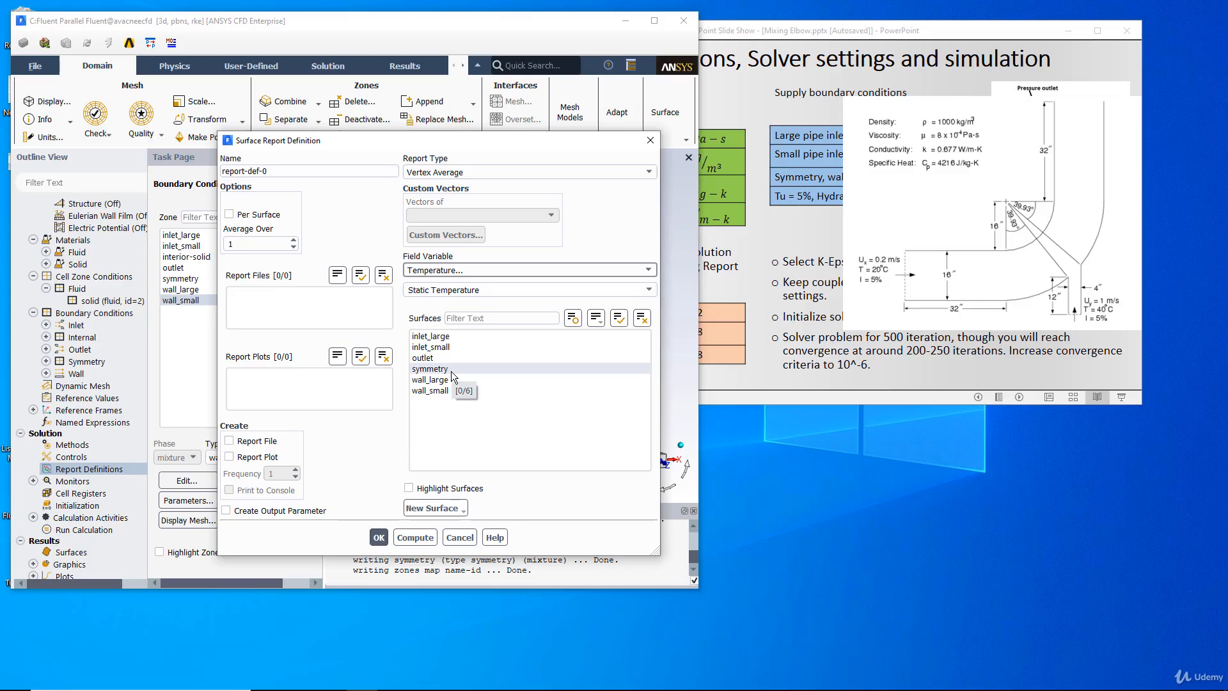
- Start a new point surface and rearrange the windows and dialogs so the slide's point coordinate table is uncovered
{"action": "left_click_drag", "start_coordinate": [384, 141], "coordinate": [920, 245]}
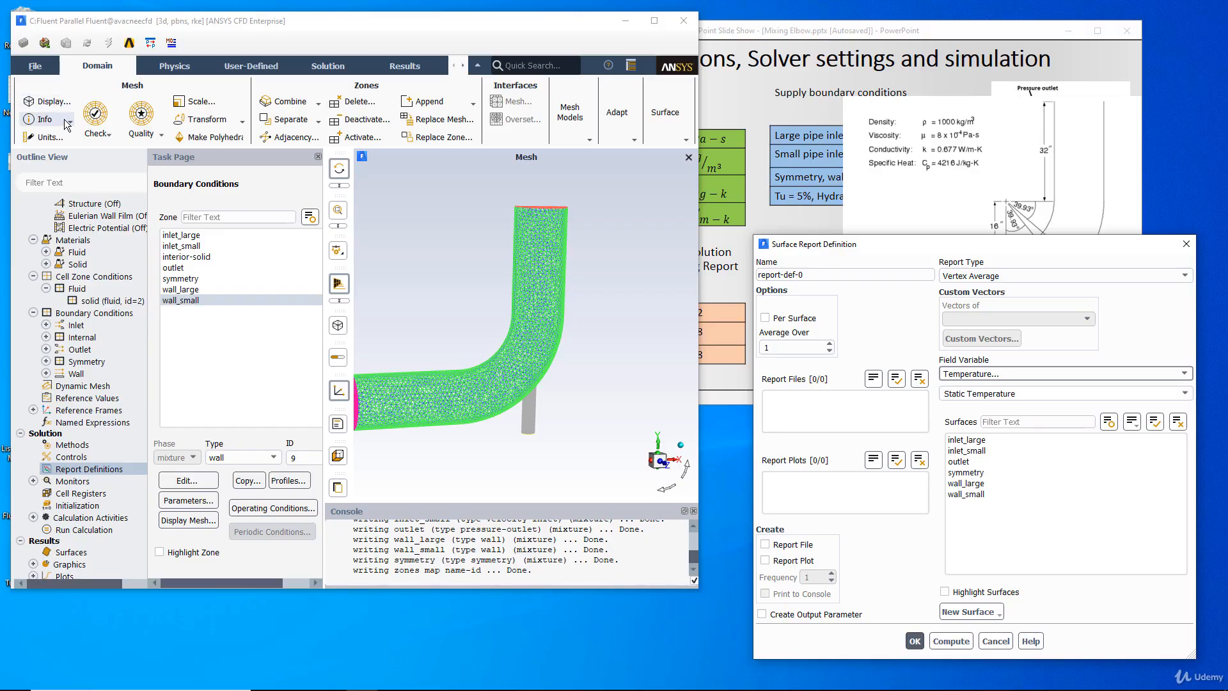
{"action": "left_click", "coordinate": [403, 68]}
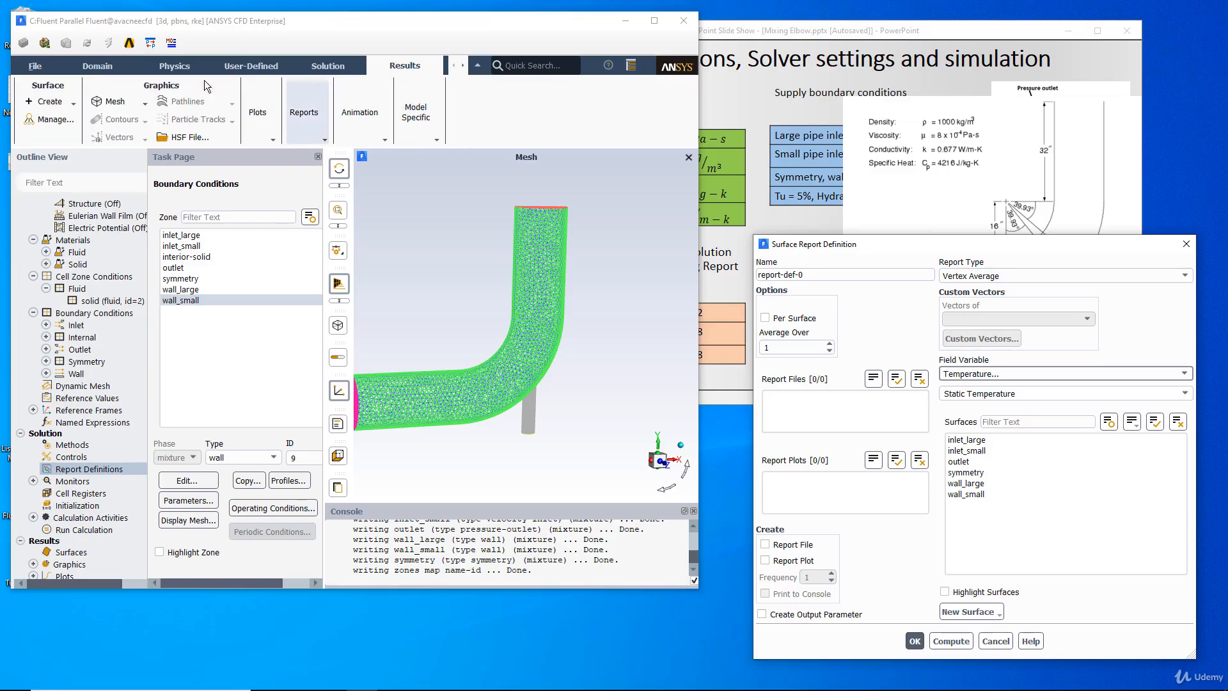
{"action": "left_click", "coordinate": [50, 102]}
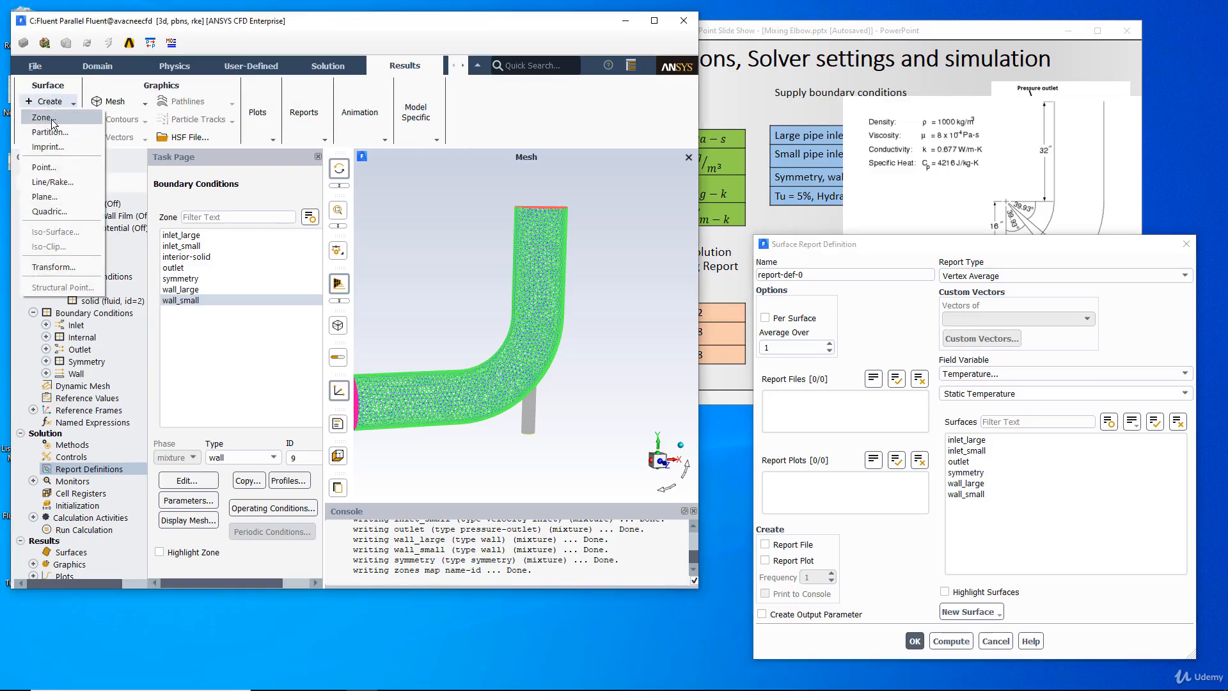
{"action": "left_click", "coordinate": [44, 168]}
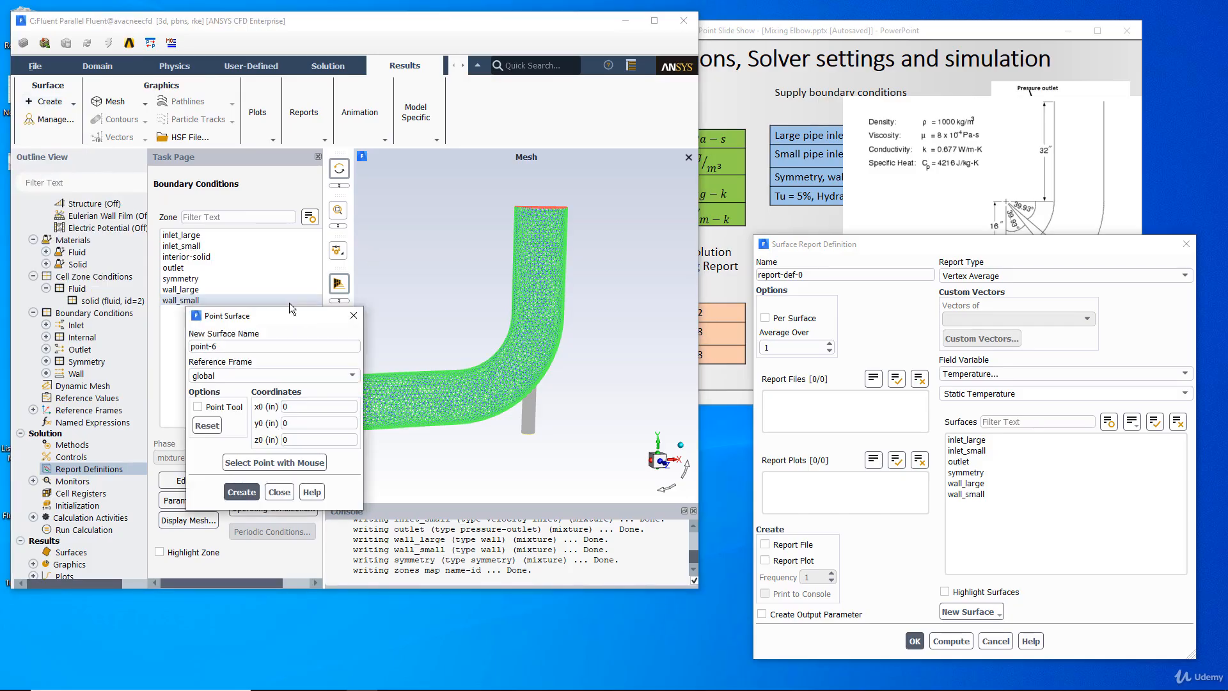
{"action": "left_click_drag", "start_coordinate": [865, 248], "coordinate": [890, 246]}
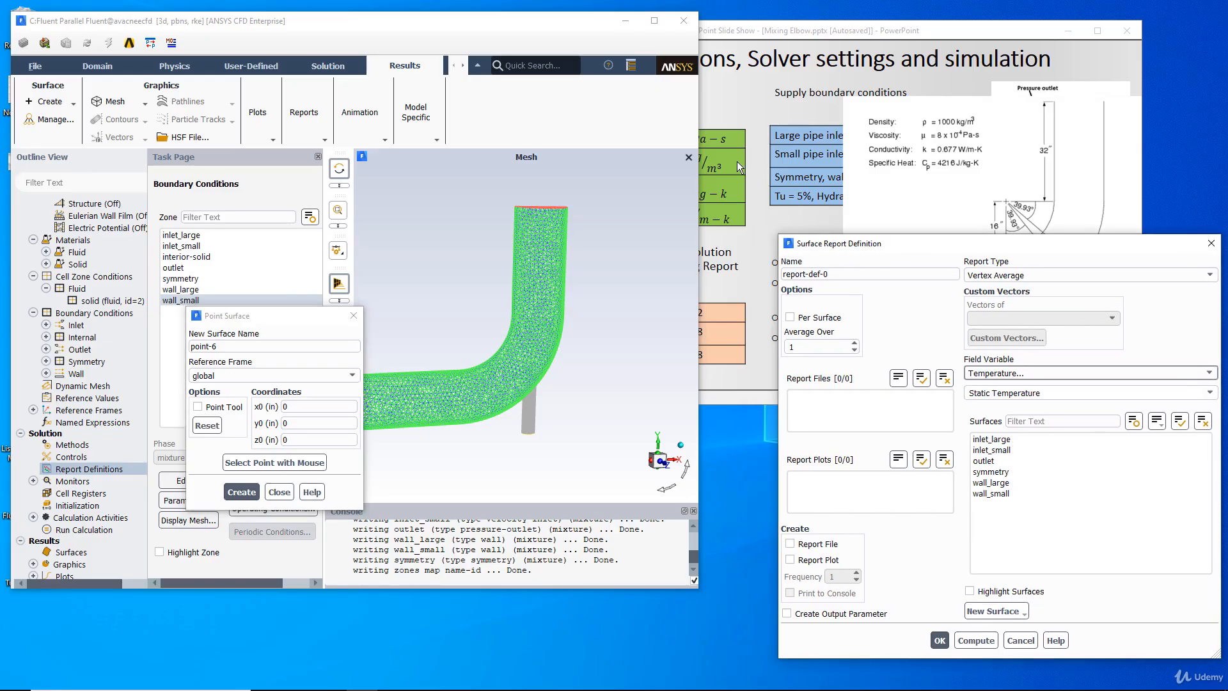
{"action": "left_click_drag", "start_coordinate": [698, 95], "coordinate": [517, 83]}
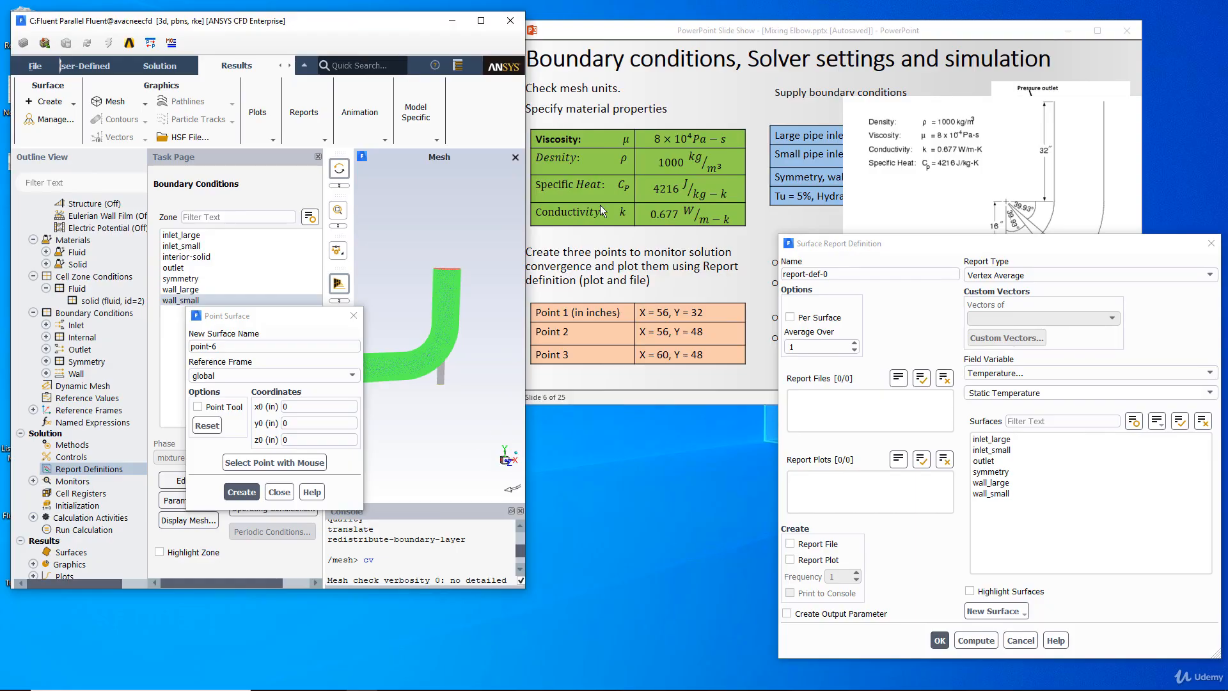
{"action": "left_click_drag", "start_coordinate": [270, 316], "coordinate": [392, 284]}
- Create a point surface named point1 at x 56 in, y 32 in
{"action": "double_click", "coordinate": [401, 376]}
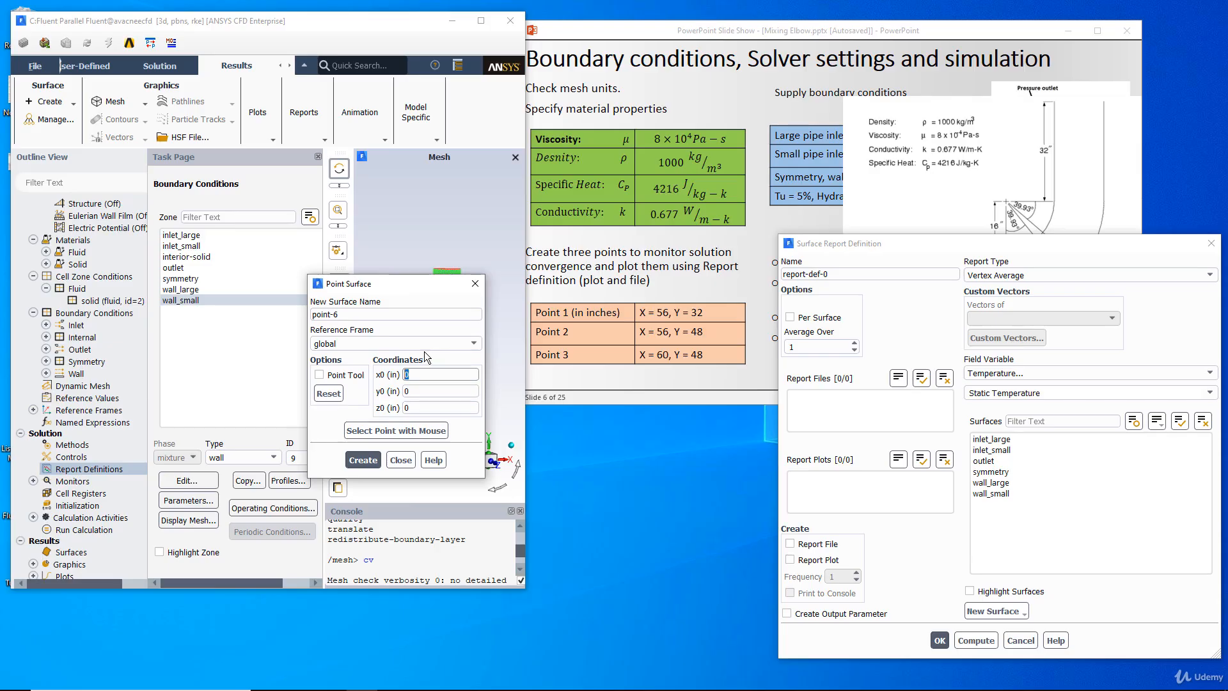
{"action": "type", "text": "56"}
{"action": "double_click", "coordinate": [428, 391]}
{"action": "type", "text": "32"}
{"action": "double_click", "coordinate": [325, 314]}
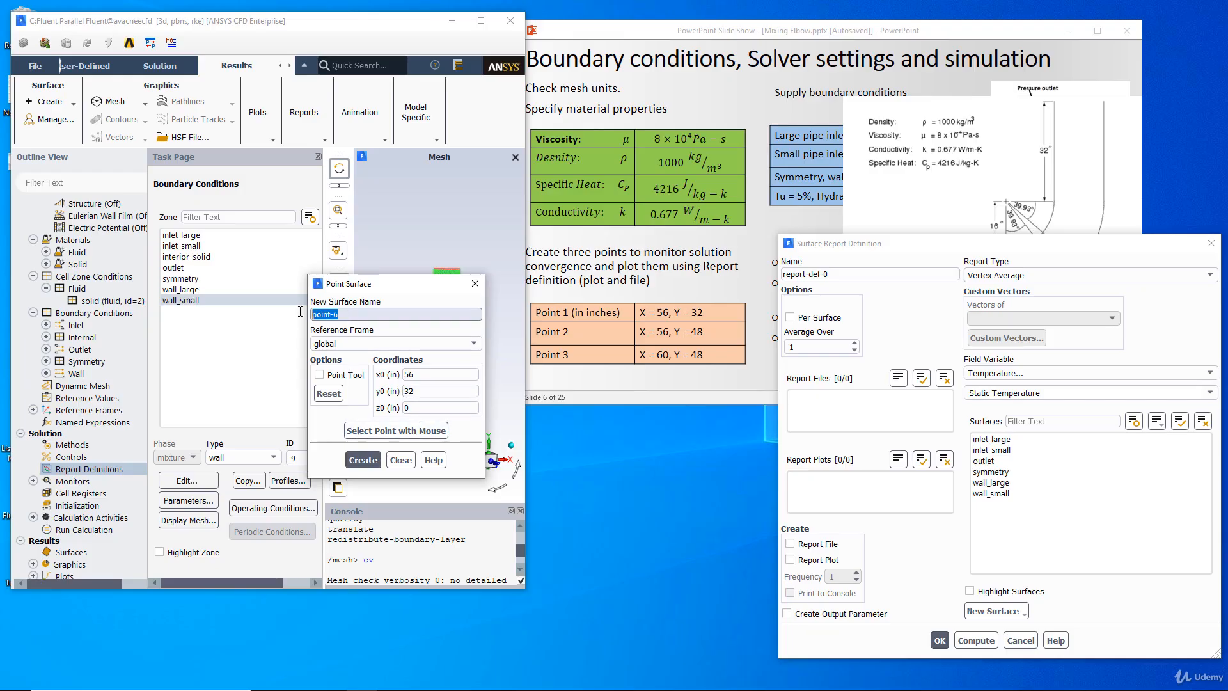
{"action": "type", "text": "point"}
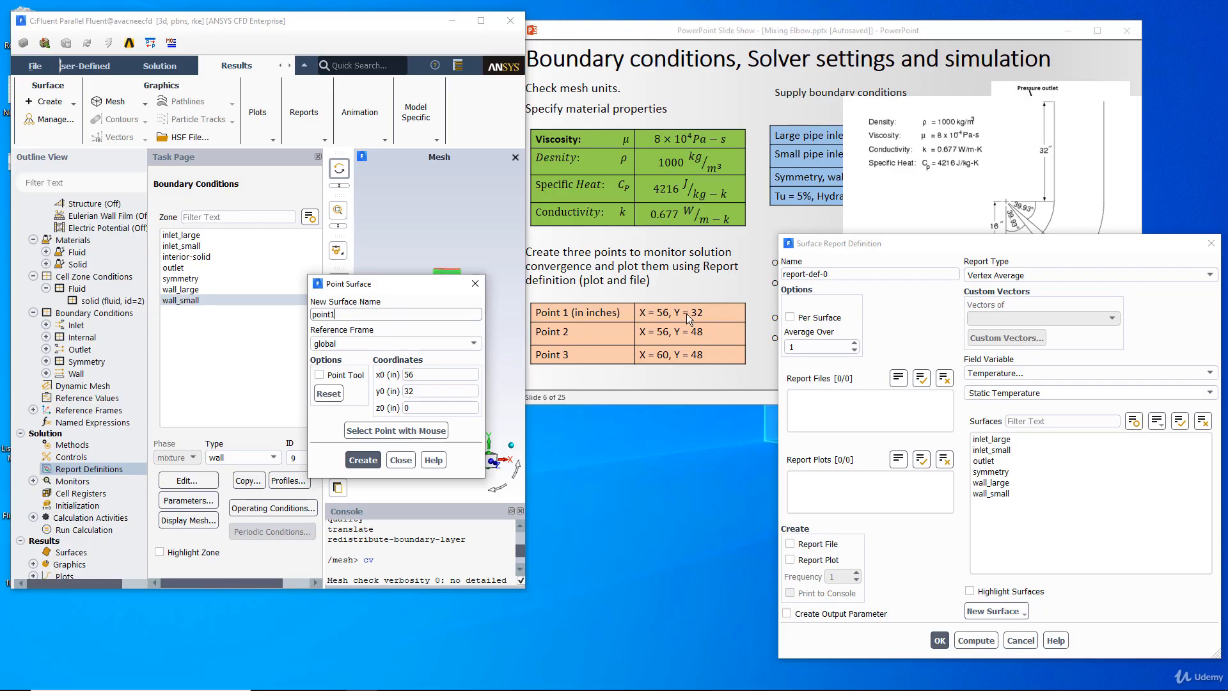
{"action": "left_click", "coordinate": [362, 460]}
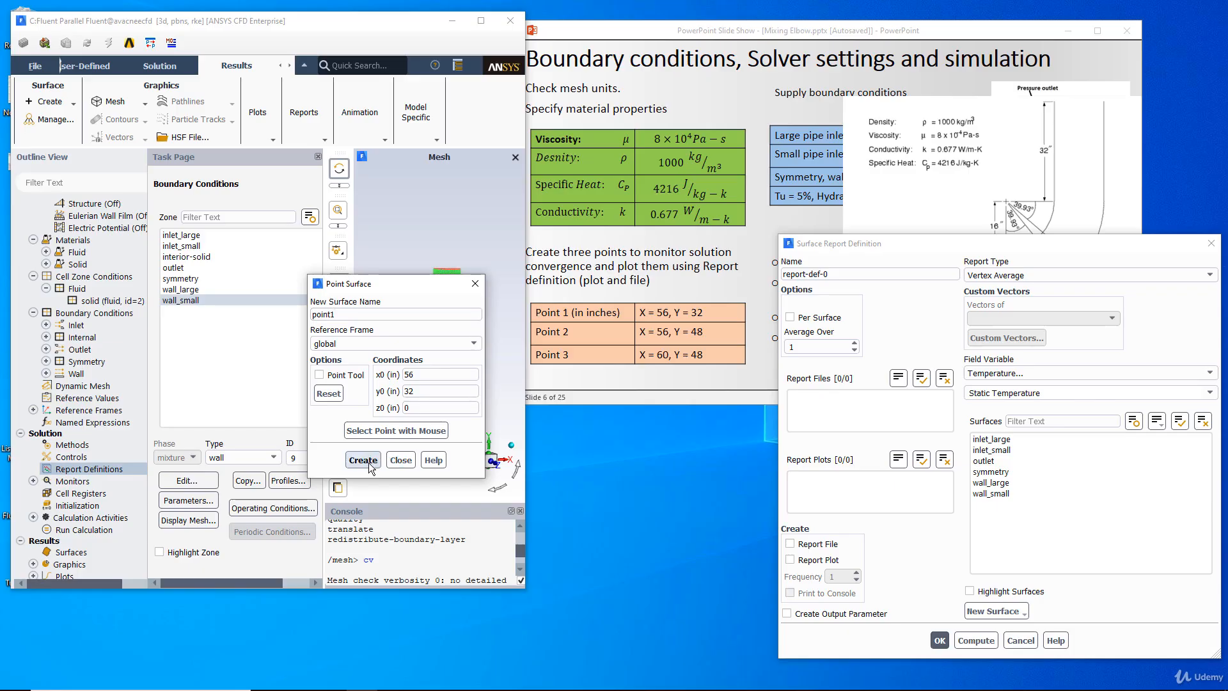
- Create a second point surface named point2 at x 56 in, y 48 in
{"action": "double_click", "coordinate": [408, 374]}
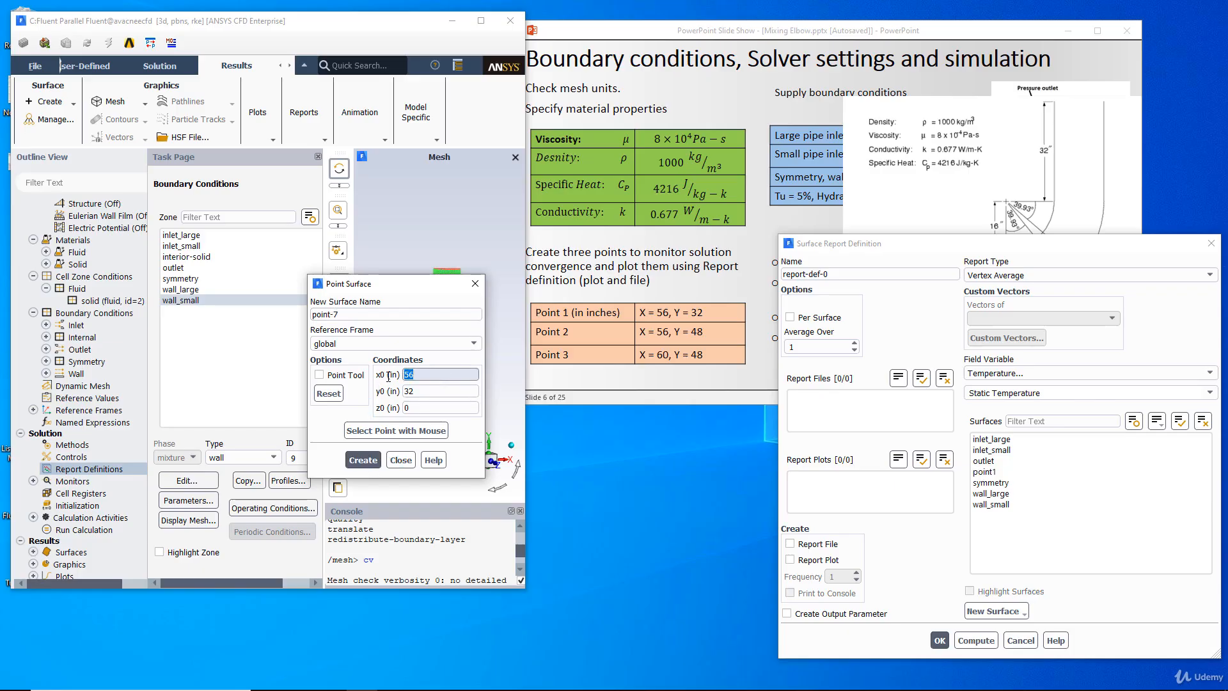
{"action": "double_click", "coordinate": [409, 391]}
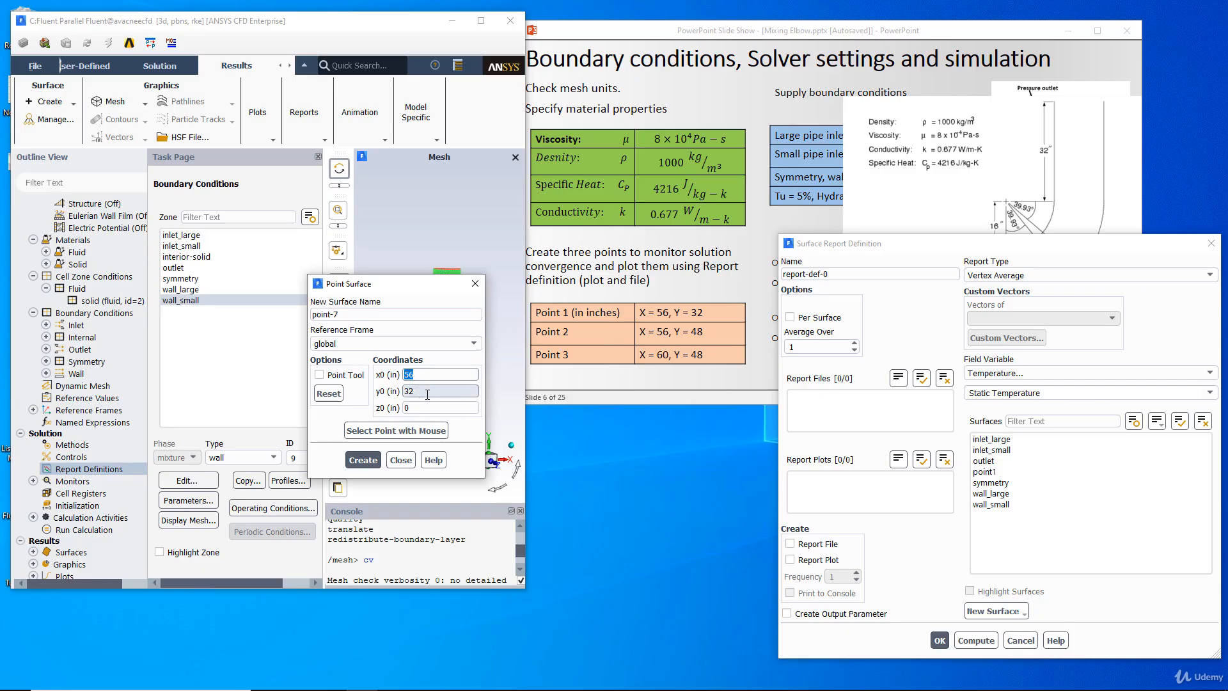
{"action": "type", "text": "48"}
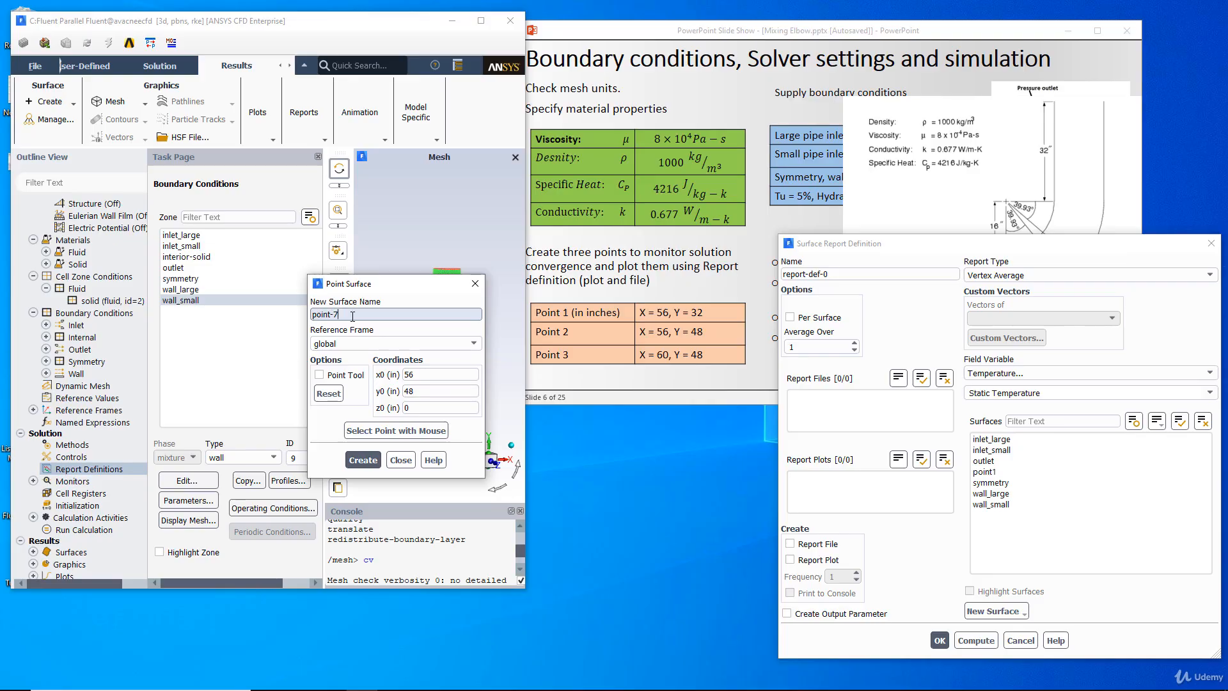
{"action": "triple_click", "coordinate": [330, 314]}
{"action": "type", "text": "point2"}
{"action": "left_click", "coordinate": [363, 460]}
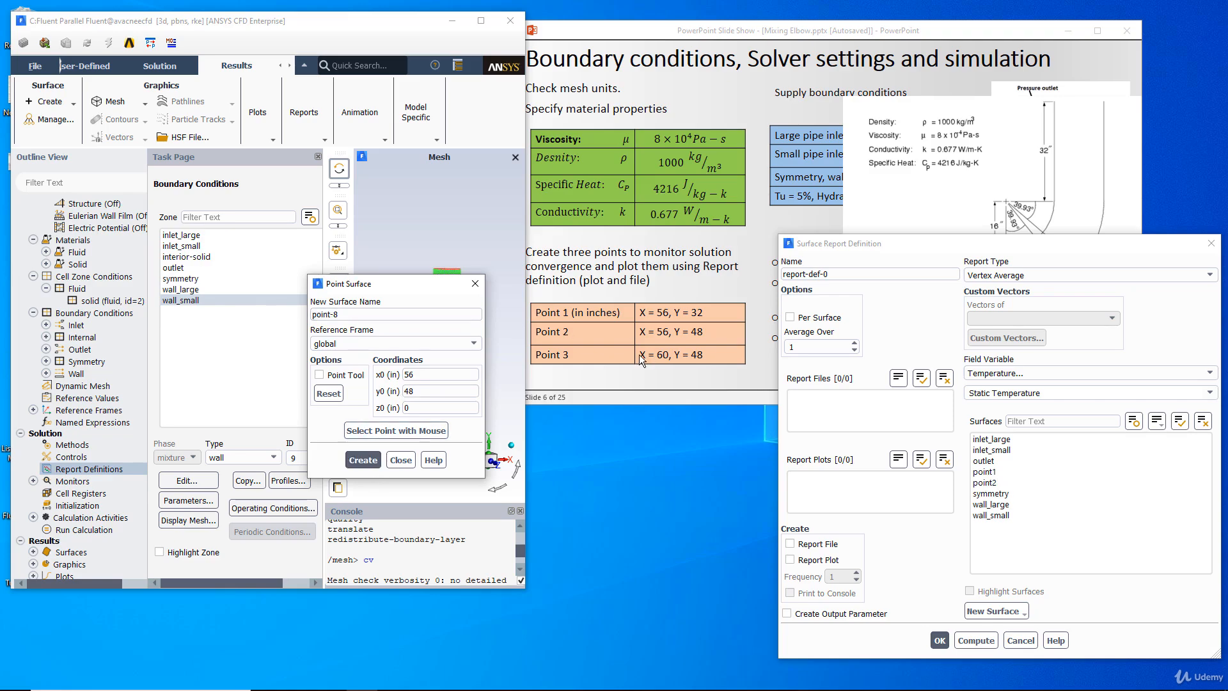
- Create a third point surface named point3 at x 60 in, y 48 in, and finish point creation
{"action": "double_click", "coordinate": [419, 374]}
{"action": "type", "text": "60"}
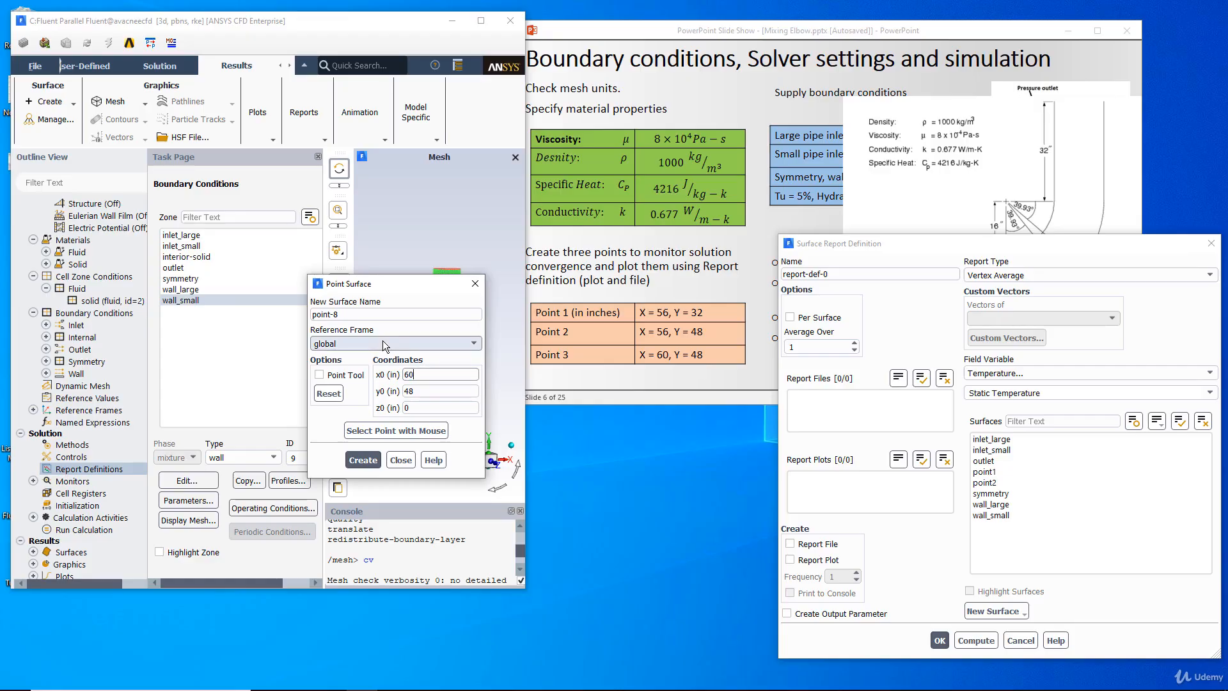
{"action": "left_click_drag", "start_coordinate": [444, 392], "coordinate": [390, 391]}
{"action": "type", "text": "4"}
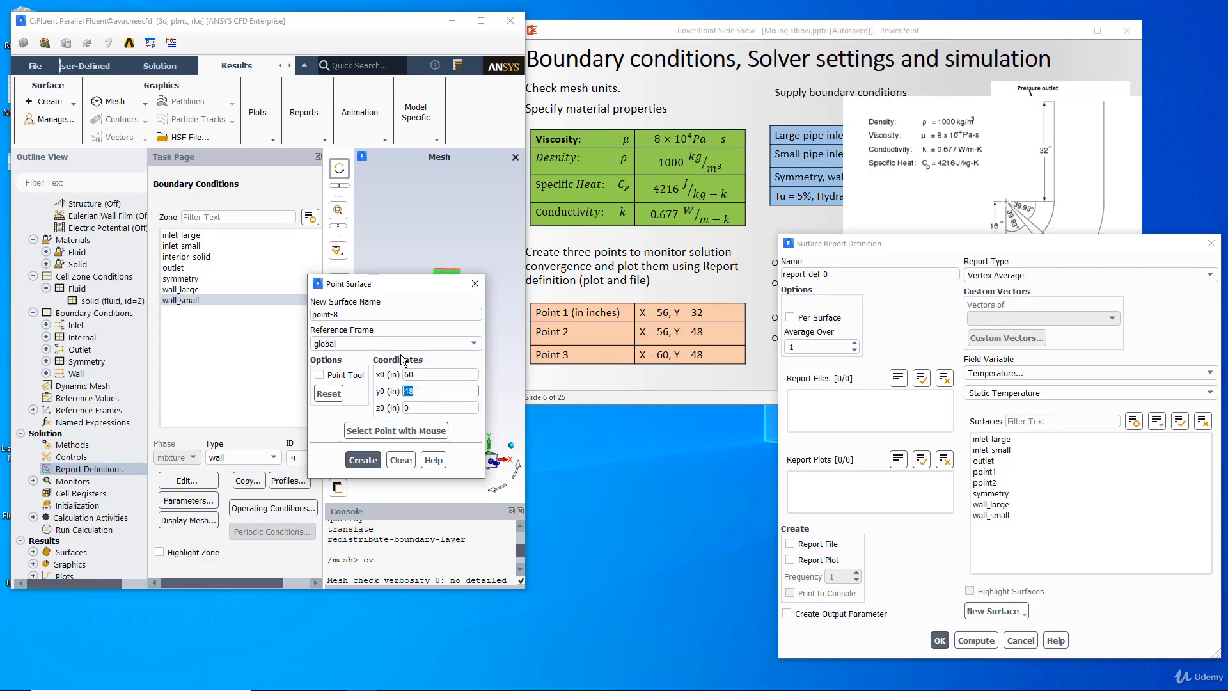
{"action": "double_click", "coordinate": [324, 315]}
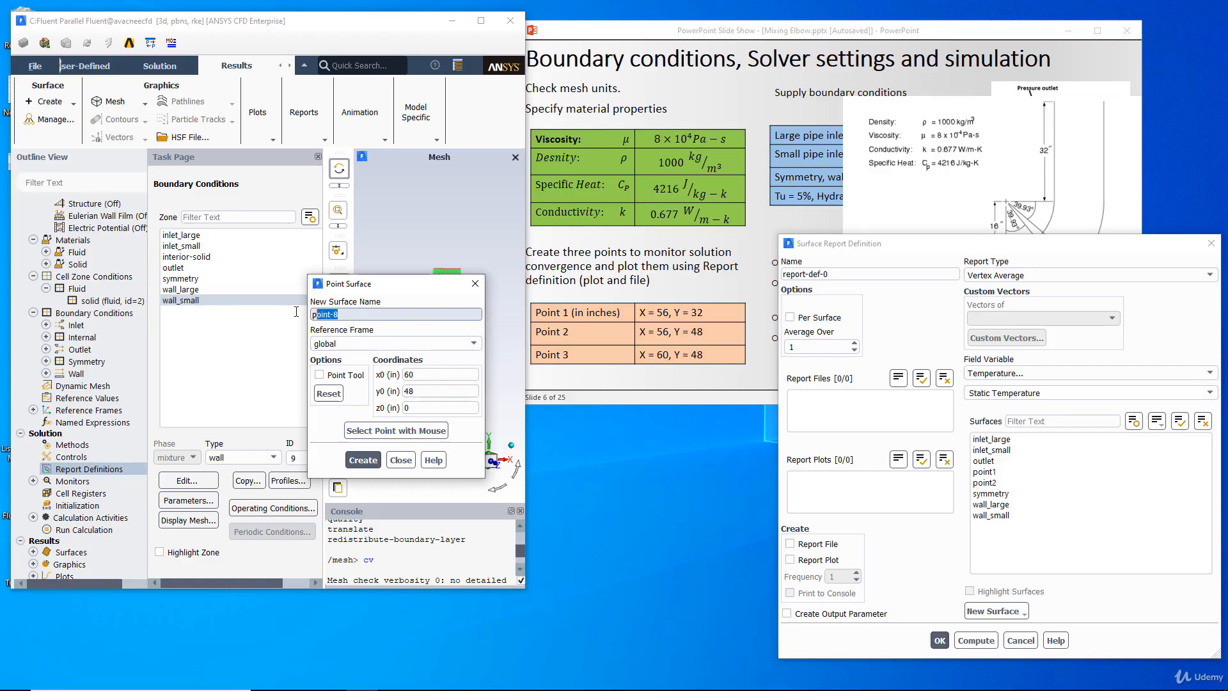
{"action": "type", "text": "point3"}
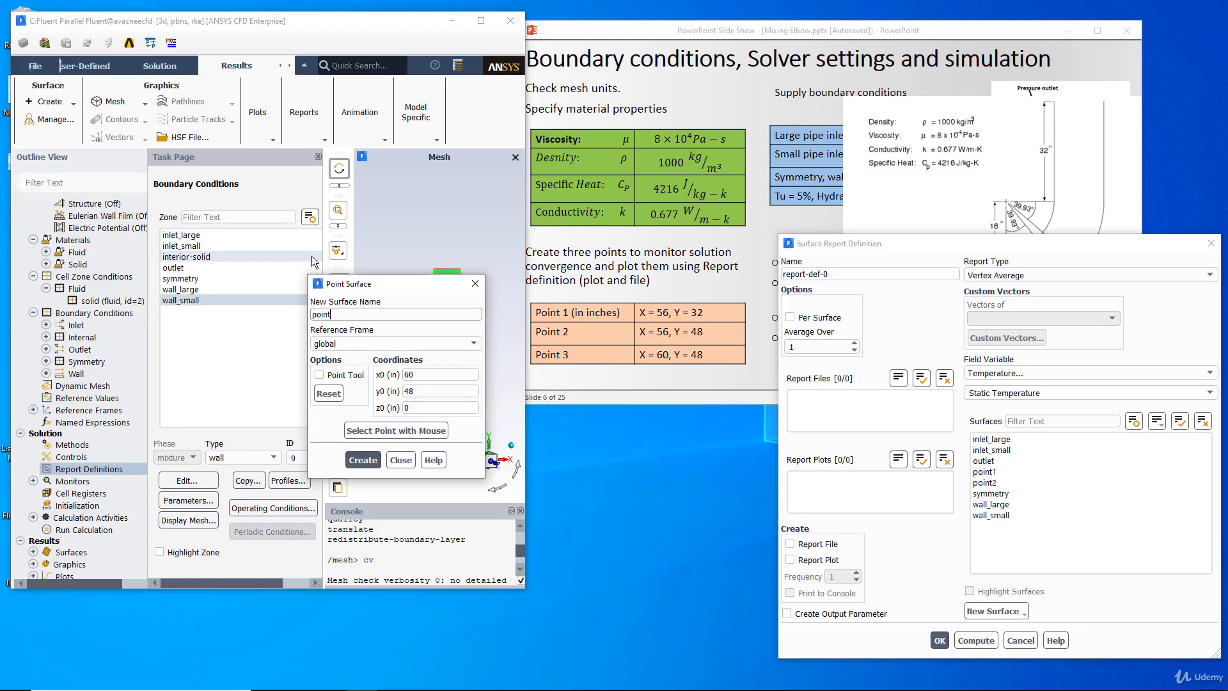
{"action": "left_click", "coordinate": [363, 460]}
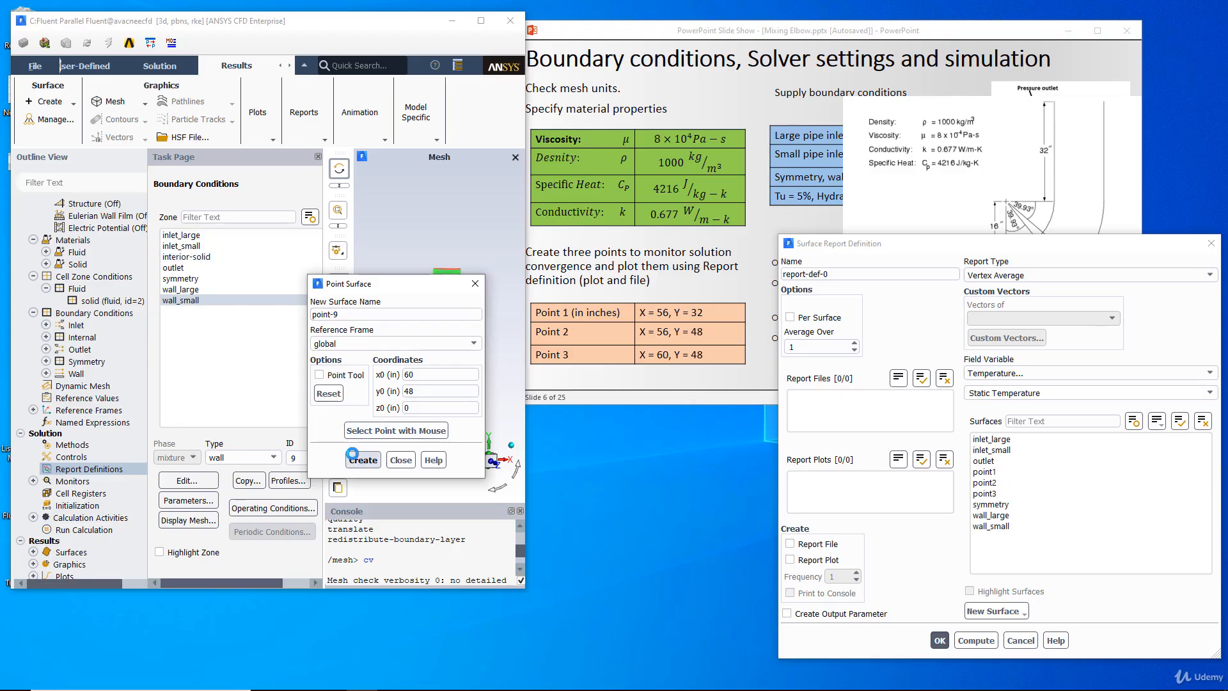
{"action": "left_click", "coordinate": [475, 284]}
- Review the model's surface list and the details of point1 in the surface manager, leaving its name as is
{"action": "left_click_drag", "start_coordinate": [851, 251], "coordinate": [758, 197]}
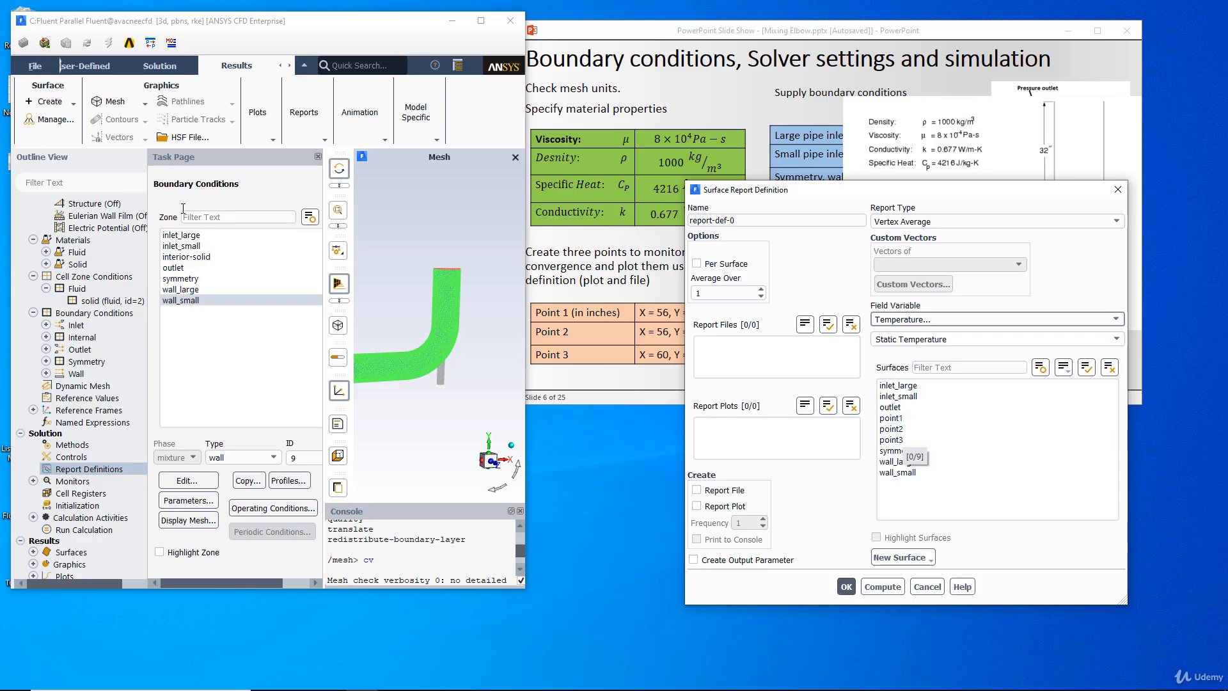
{"action": "left_click", "coordinate": [55, 120]}
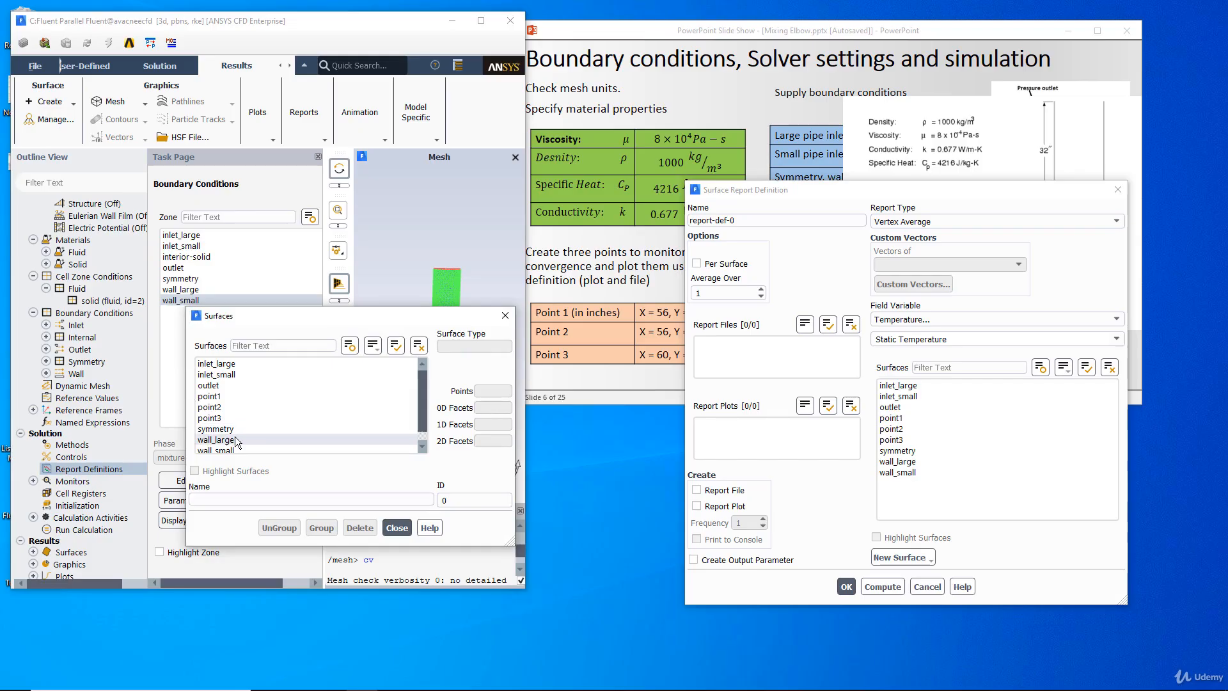
{"action": "scroll", "coordinate": [236, 434], "scroll_direction": "down", "scroll_amount": 1}
{"action": "left_click", "coordinate": [226, 387]}
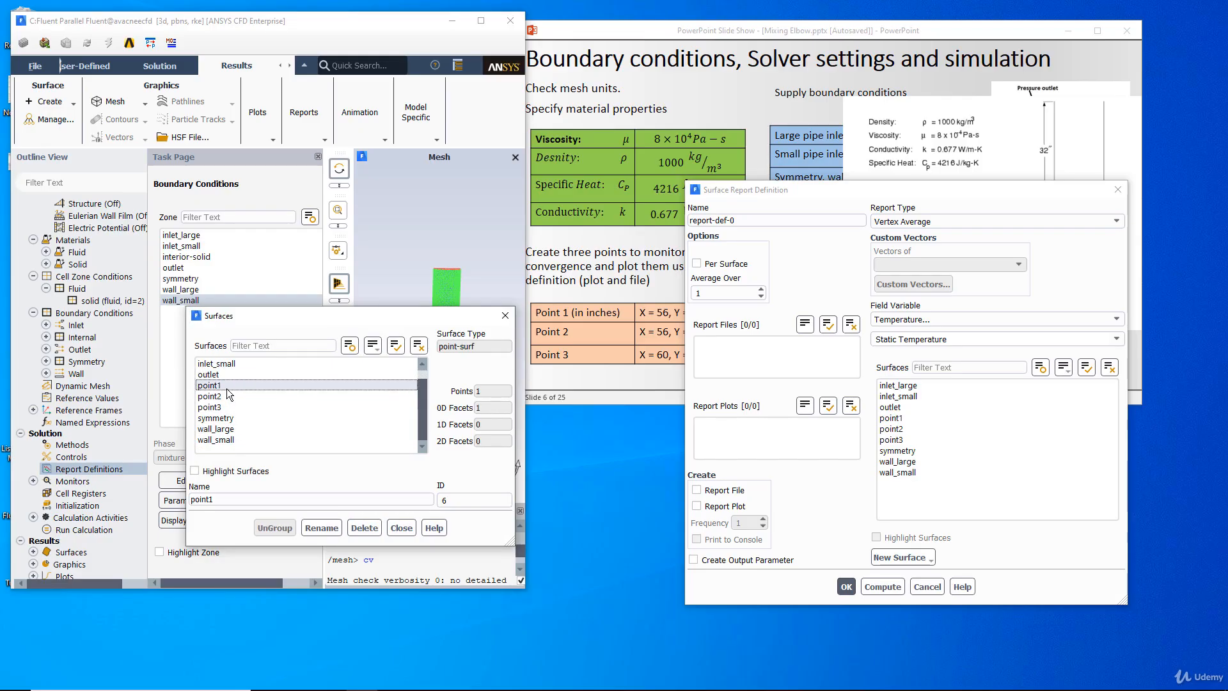
{"action": "left_click", "coordinate": [263, 502]}
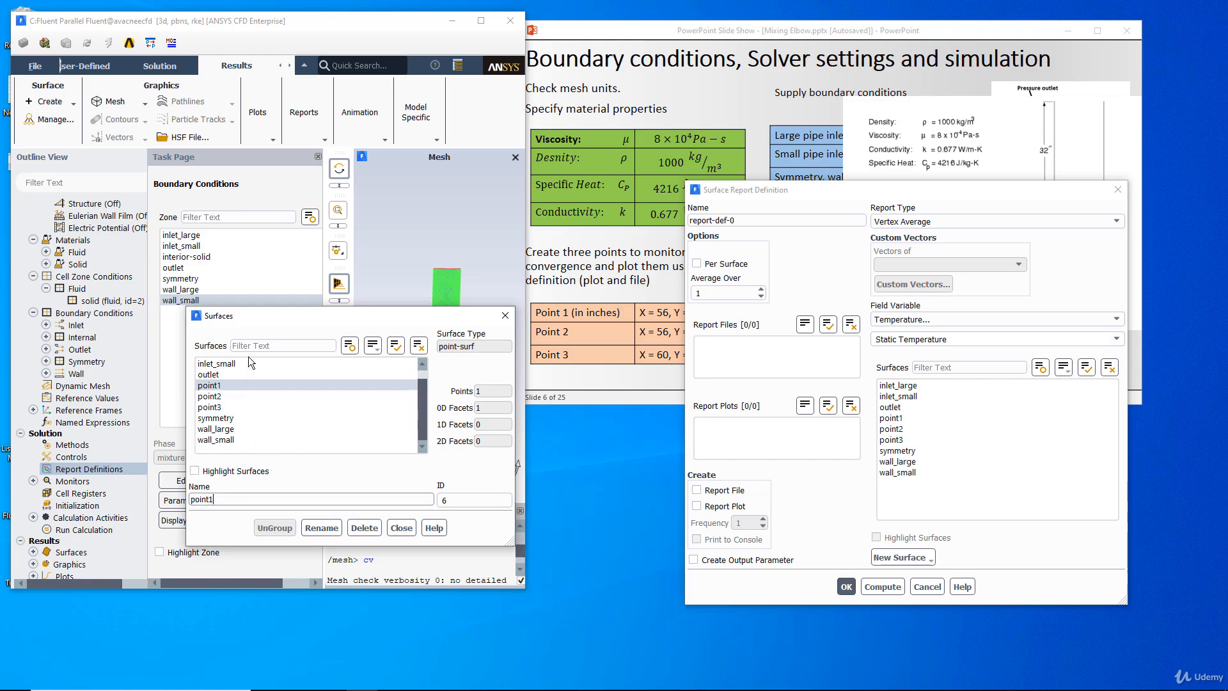
{"action": "left_click", "coordinate": [396, 528]}
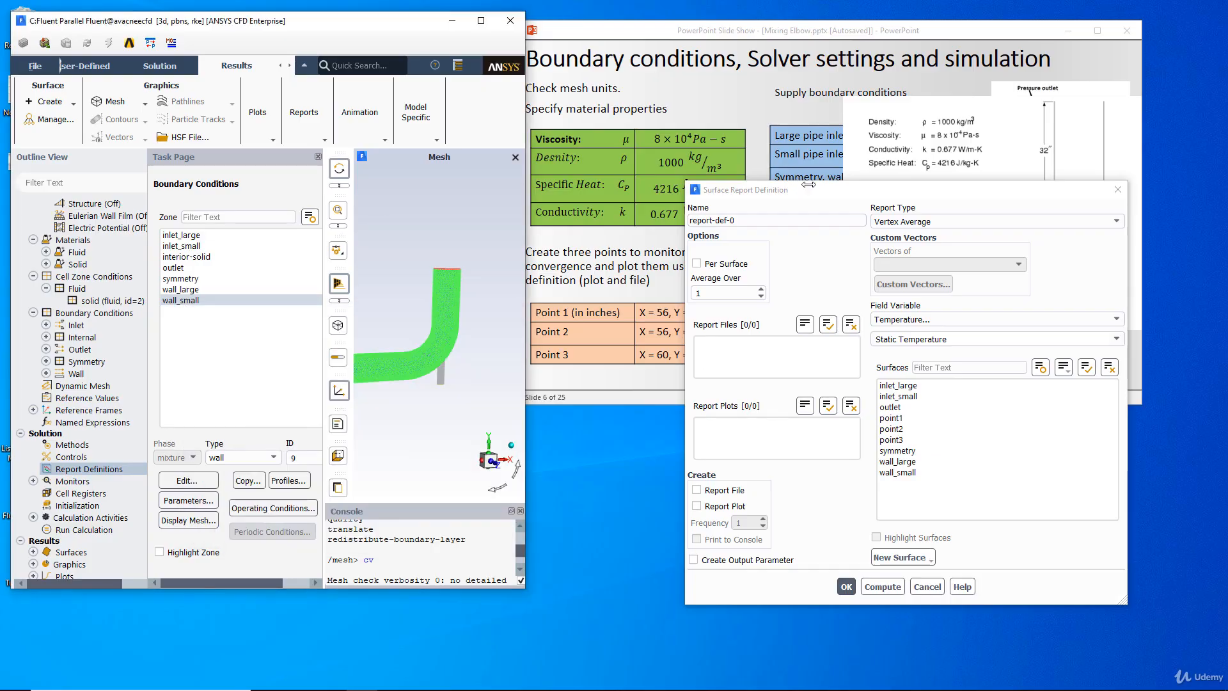
- Assign point1 to the temperature report definition and enable Report File, Report Plot and Print to Console
{"action": "left_click_drag", "start_coordinate": [839, 192], "coordinate": [874, 220]}
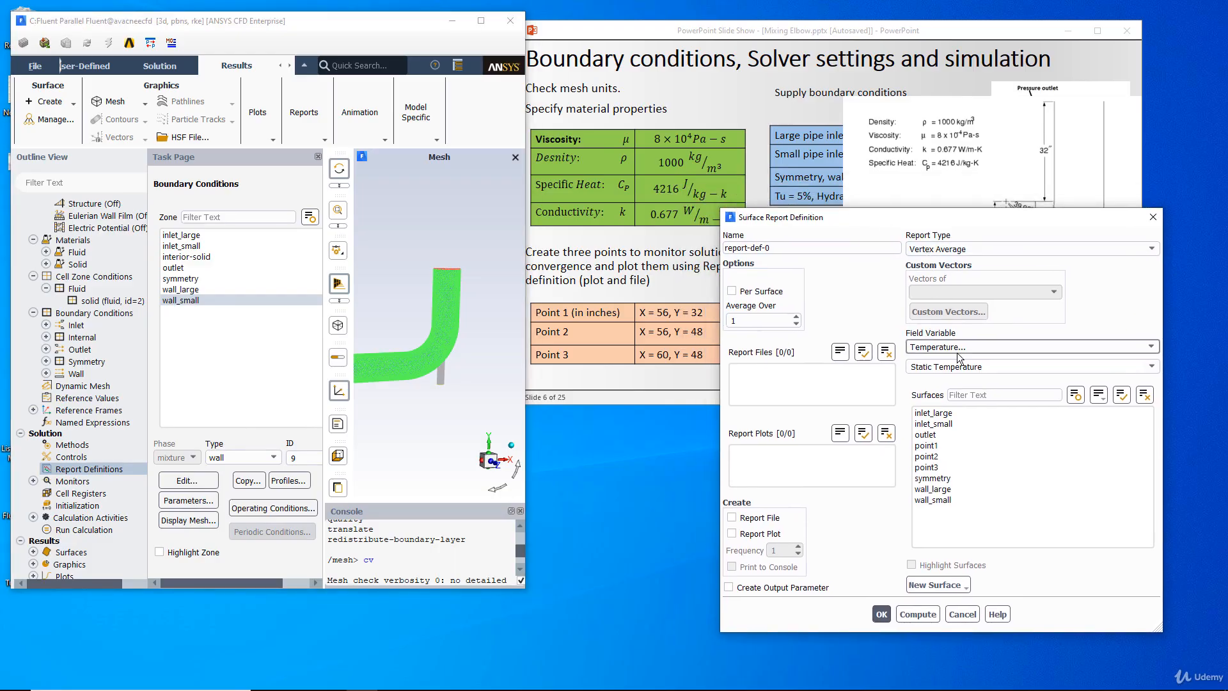
{"action": "left_click", "coordinate": [944, 445]}
{"action": "left_click", "coordinate": [751, 518]}
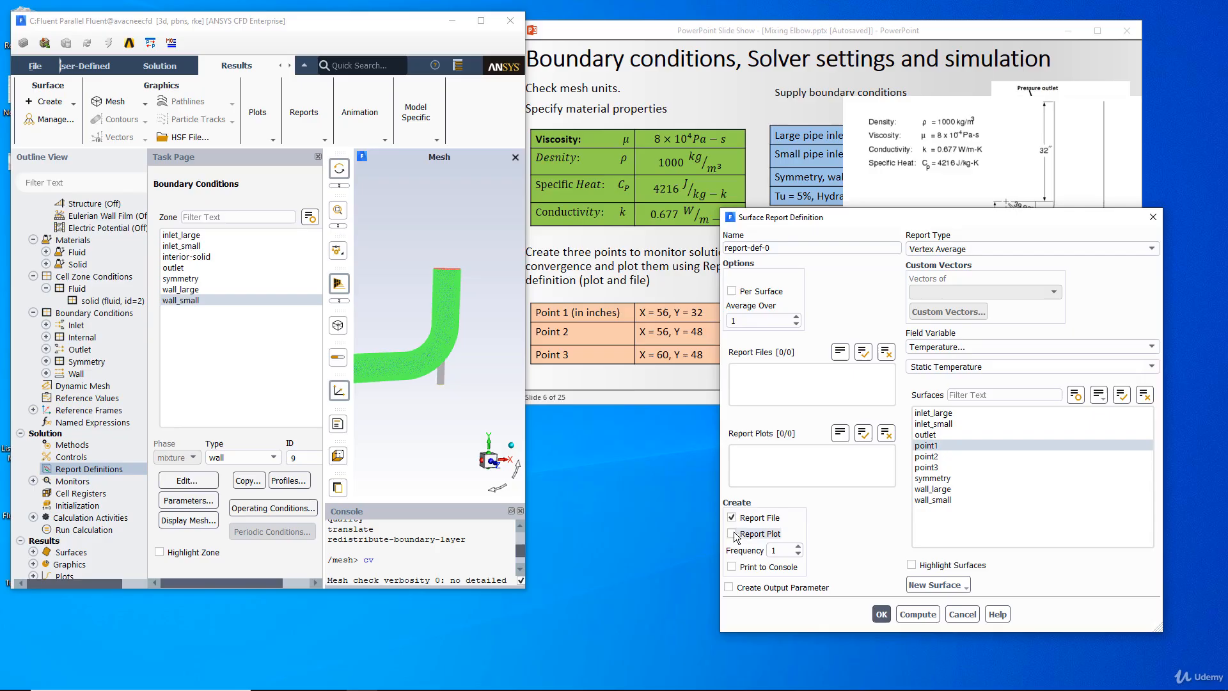
{"action": "left_click", "coordinate": [759, 533]}
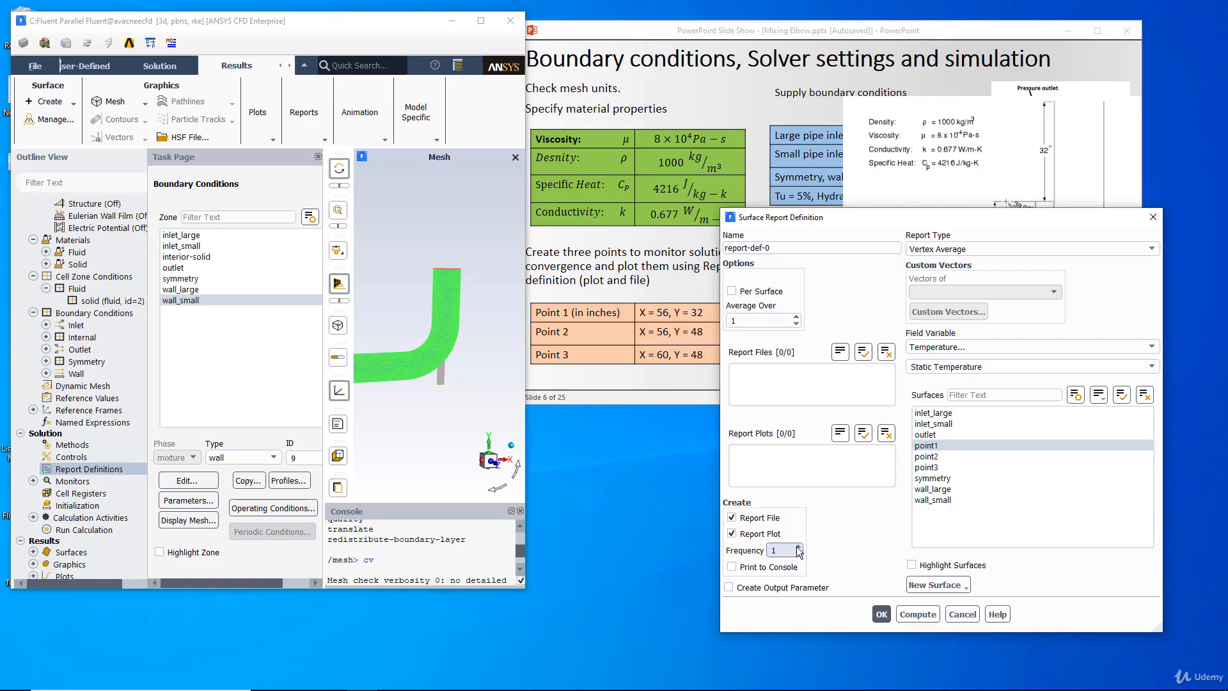
{"action": "left_click", "coordinate": [742, 567]}
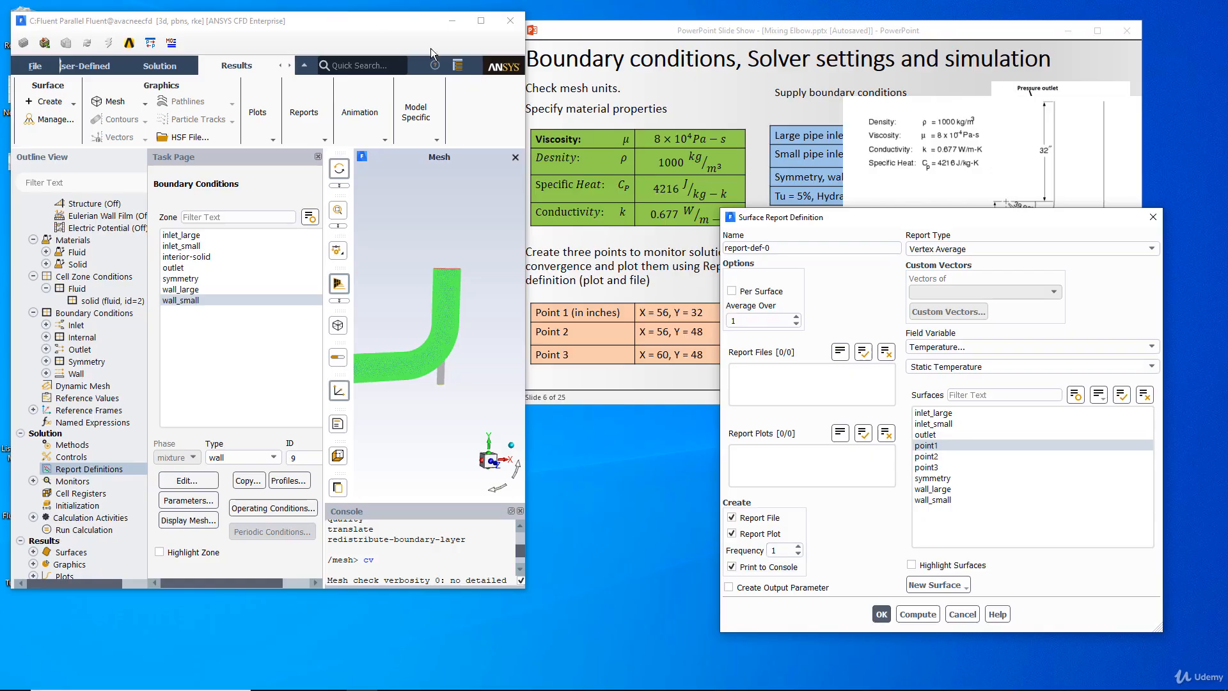
- Widen the main window to reveal more of the console and mesh view, and confirm the point1 report definition
{"action": "left_click", "coordinate": [367, 556]}
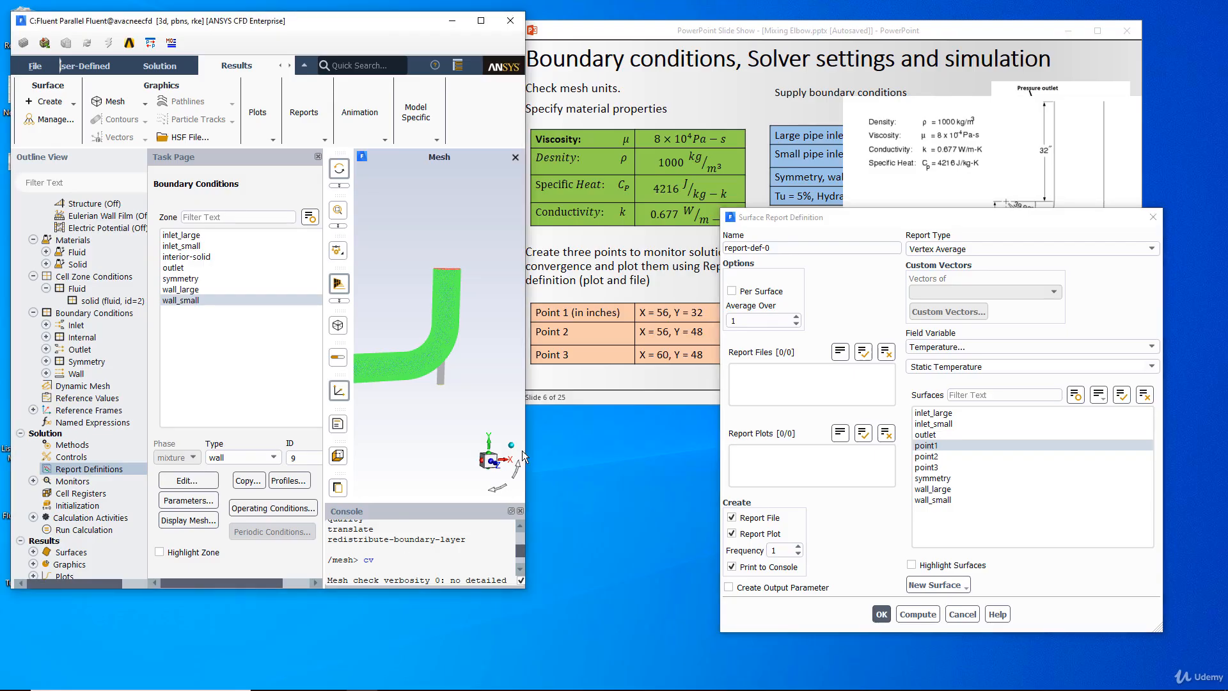
{"action": "left_click_drag", "start_coordinate": [524, 448], "coordinate": [1092, 187]}
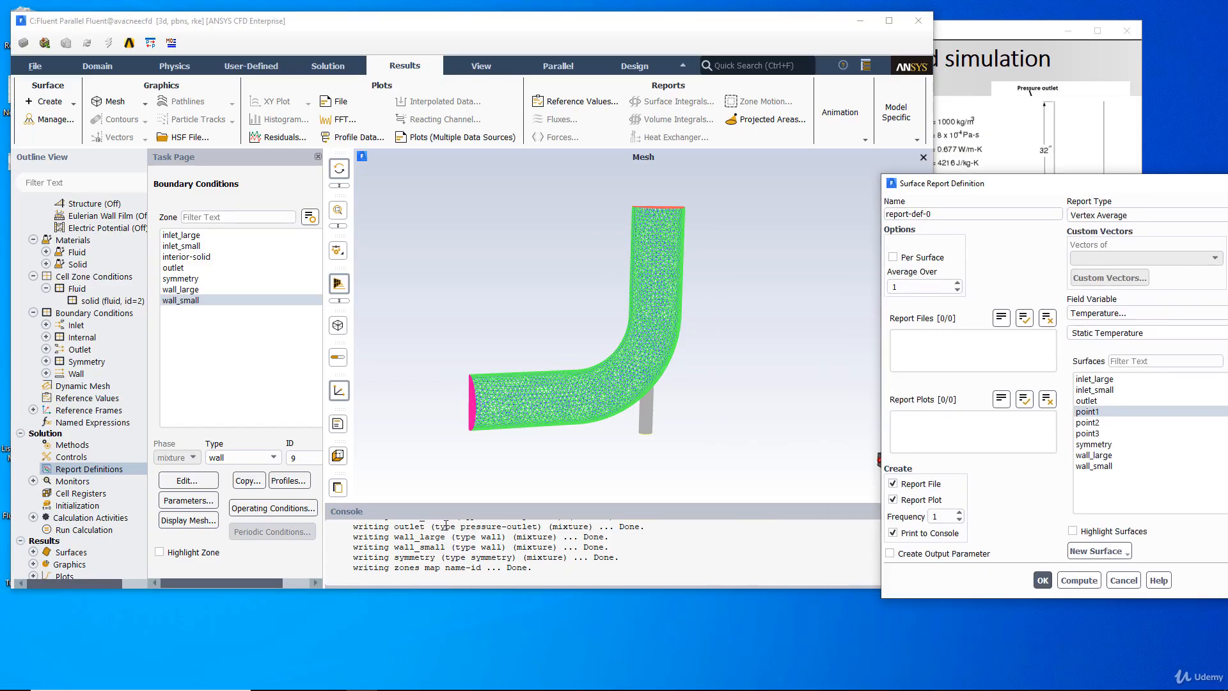
{"action": "left_click", "coordinate": [444, 504]}
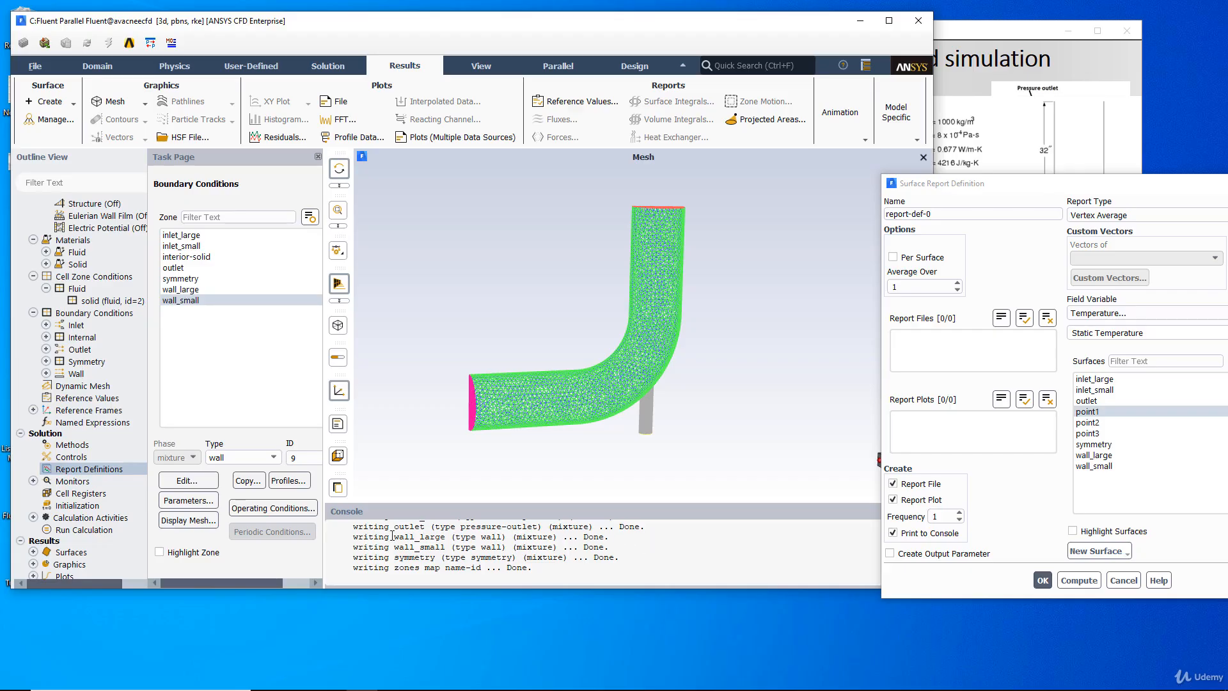
{"action": "left_click", "coordinate": [1041, 579]}
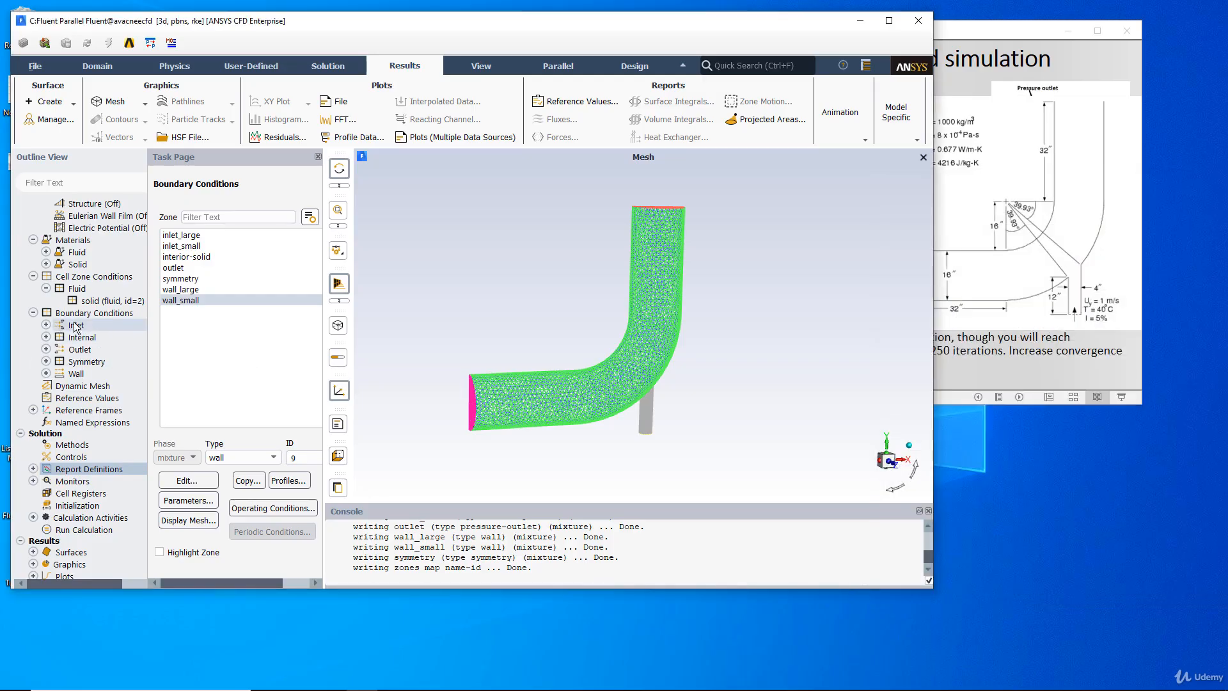
- Start a second Vertex Average surface report definition and set its field variable to Temperature, Static Temperature
{"action": "right_click", "coordinate": [76, 472]}
{"action": "mouse_move", "coordinate": [146, 554]}
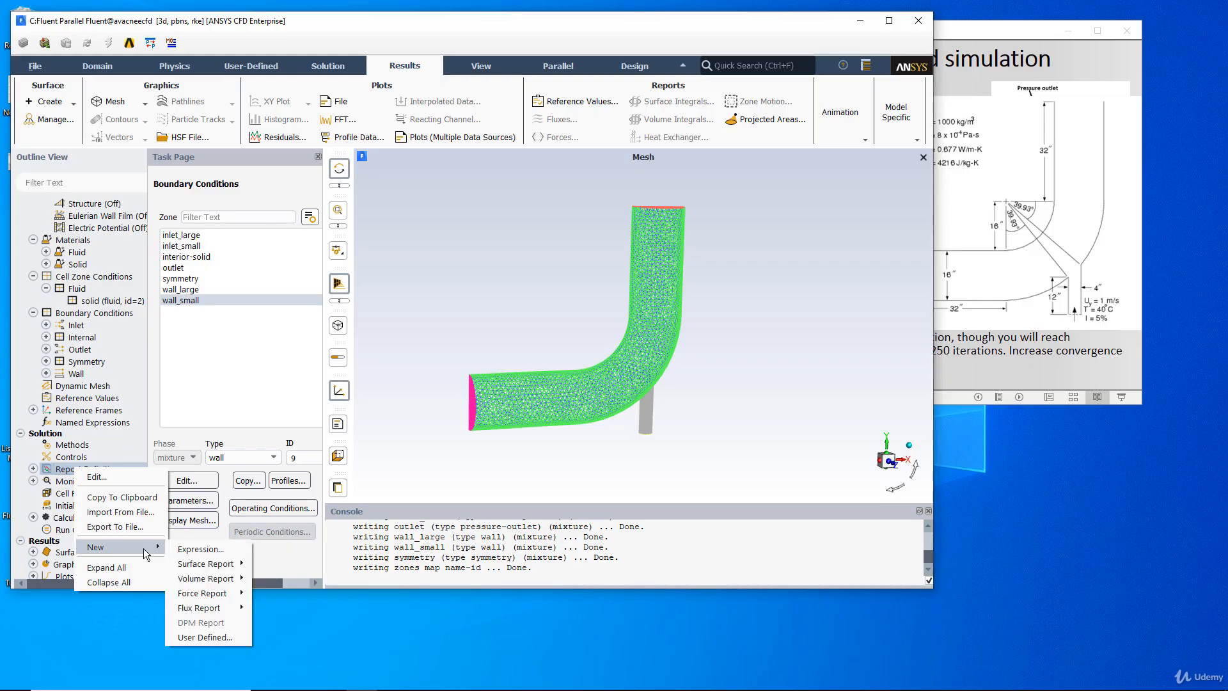
{"action": "mouse_move", "coordinate": [215, 564]}
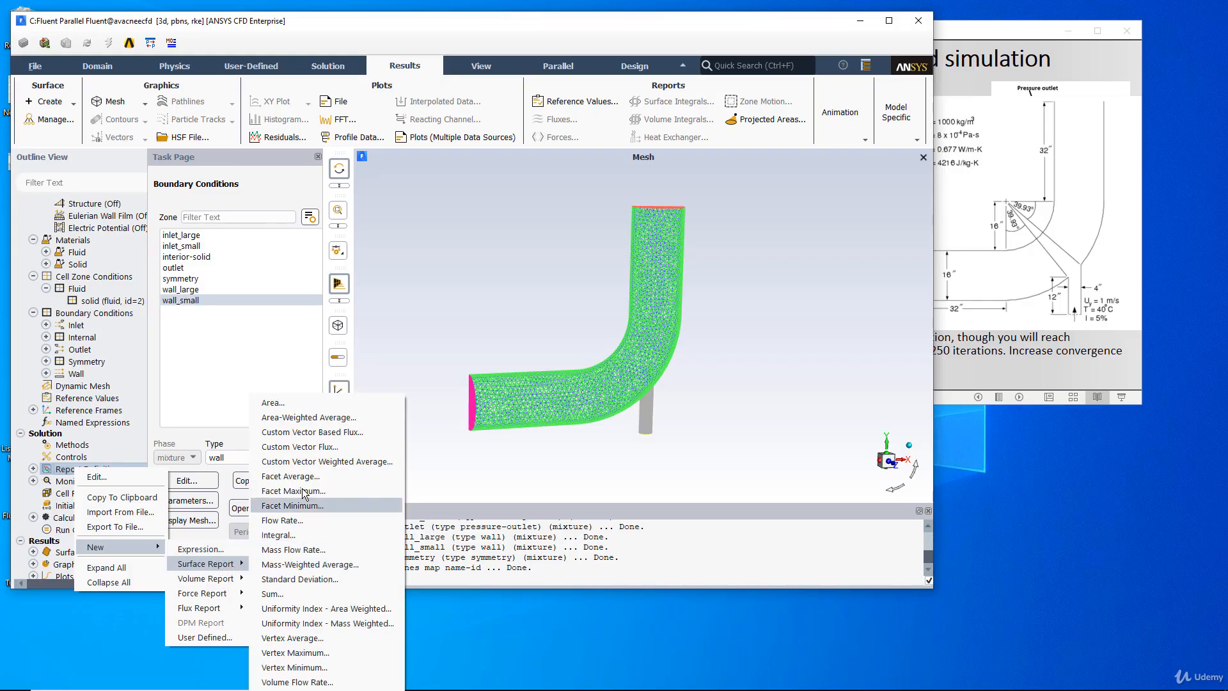
{"action": "left_click", "coordinate": [293, 639]}
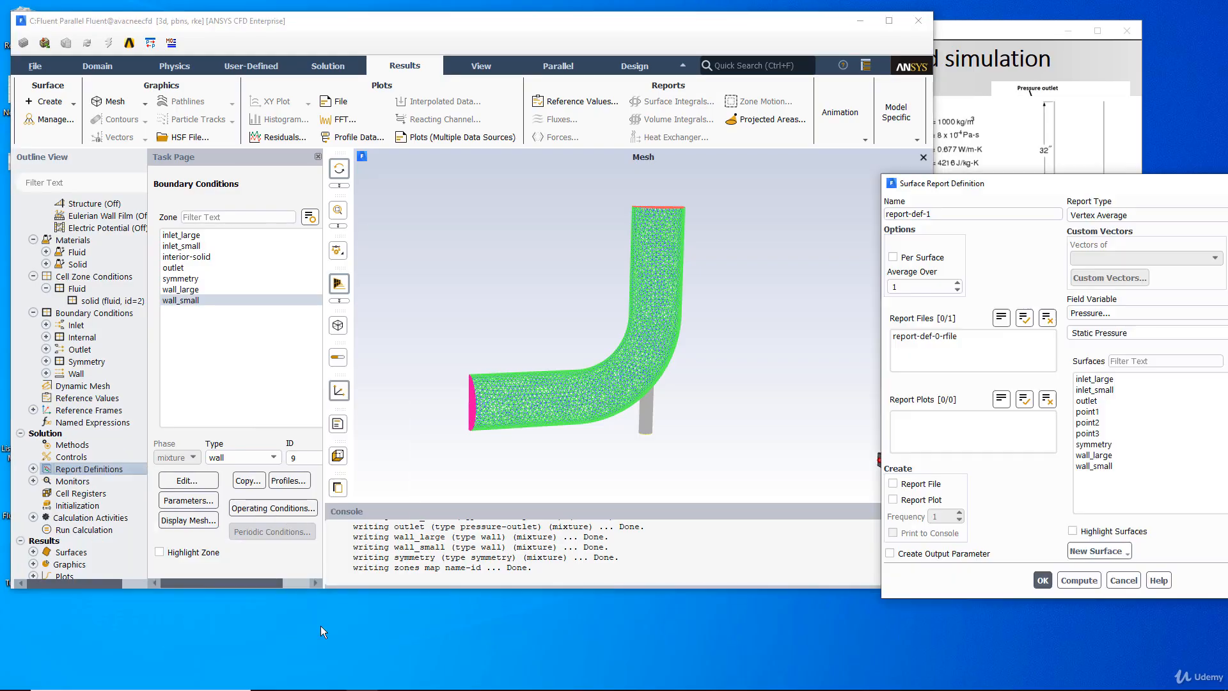
{"action": "left_click_drag", "start_coordinate": [1112, 184], "coordinate": [881, 175]}
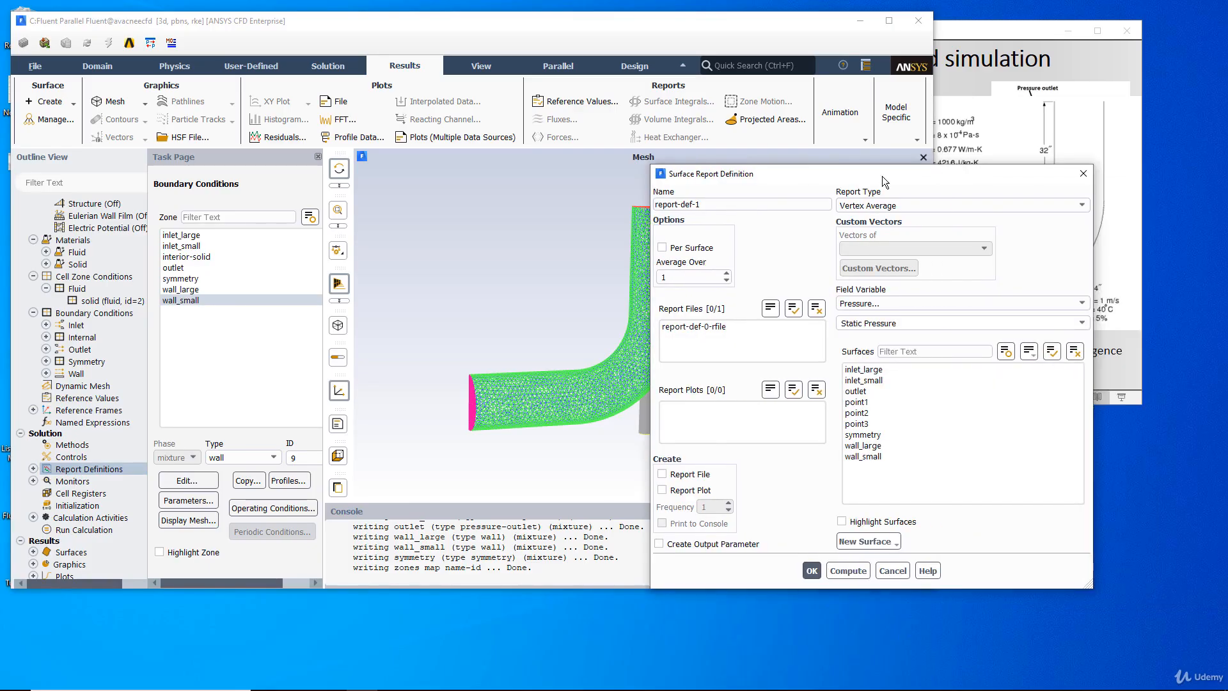
{"action": "left_click", "coordinate": [895, 303]}
{"action": "left_click", "coordinate": [867, 352]}
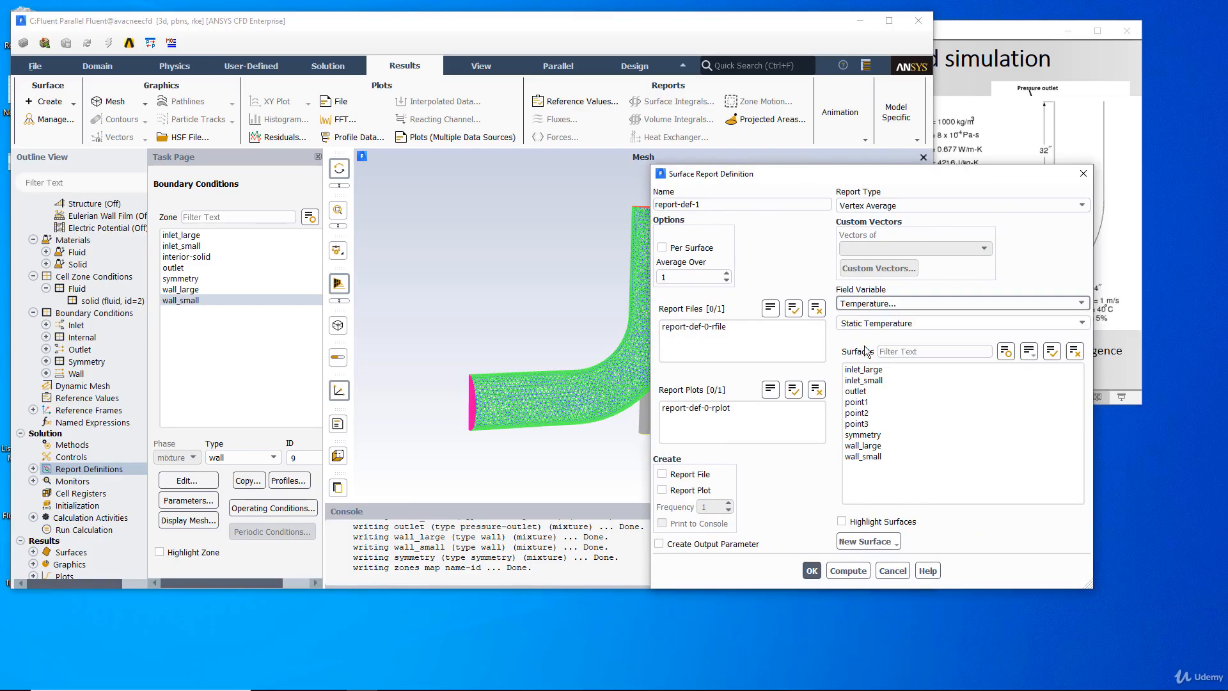
- Assign point2 to the second report definition, enable Report File, Report Plot and Print to Console, and confirm it
{"action": "left_click", "coordinate": [857, 413]}
{"action": "left_click", "coordinate": [688, 474]}
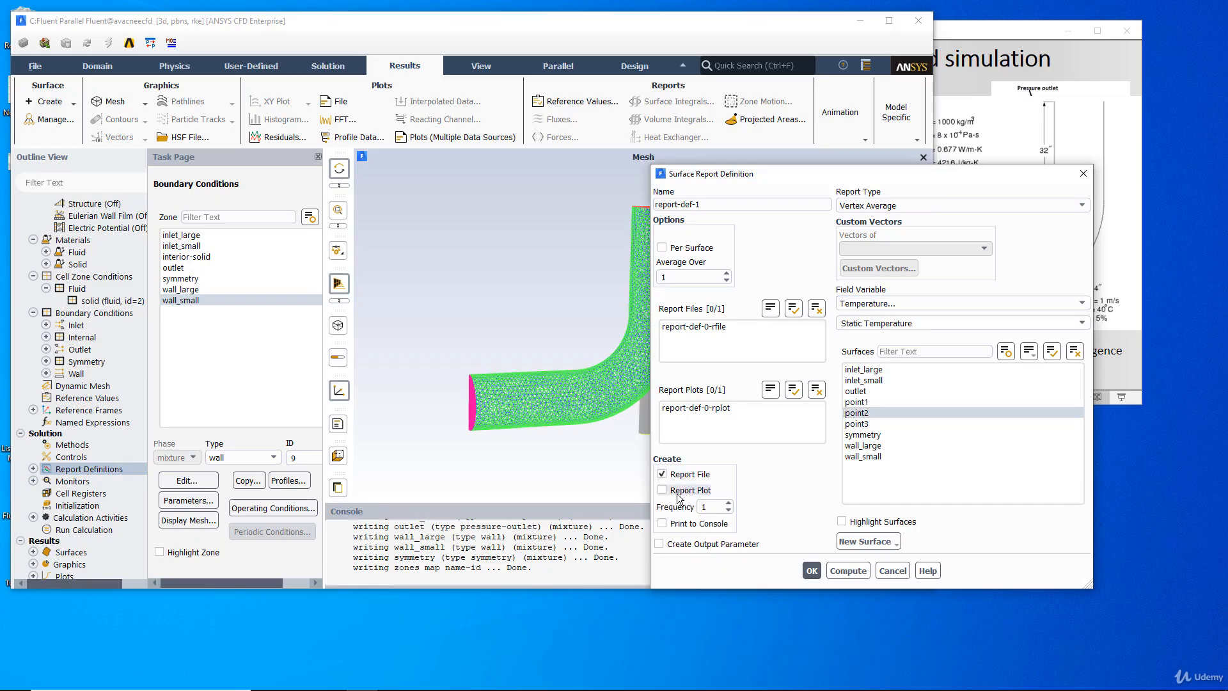
{"action": "left_click", "coordinate": [679, 492]}
{"action": "left_click", "coordinate": [673, 524]}
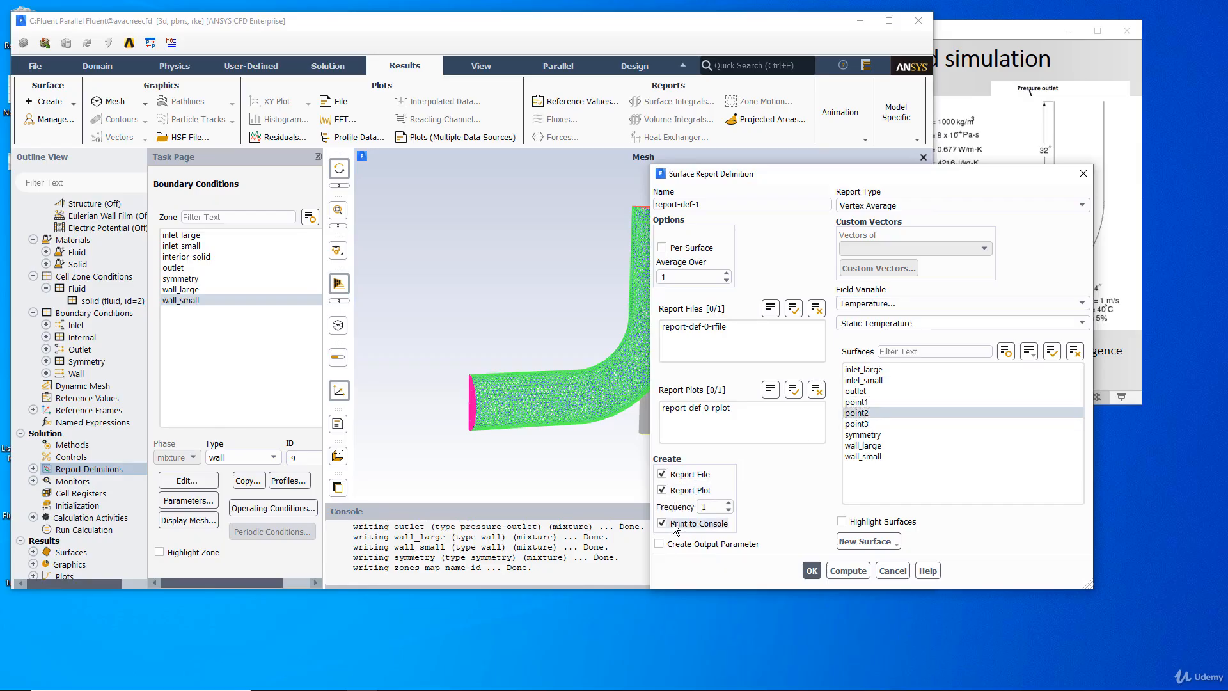
{"action": "left_click", "coordinate": [710, 505]}
{"action": "left_click_drag", "start_coordinate": [710, 505], "coordinate": [694, 506]}
{"action": "left_click", "coordinate": [811, 569]}
- Start a third Vertex Average surface report definition and set its field variable to Temperature, Static Temperature
{"action": "right_click", "coordinate": [101, 471]}
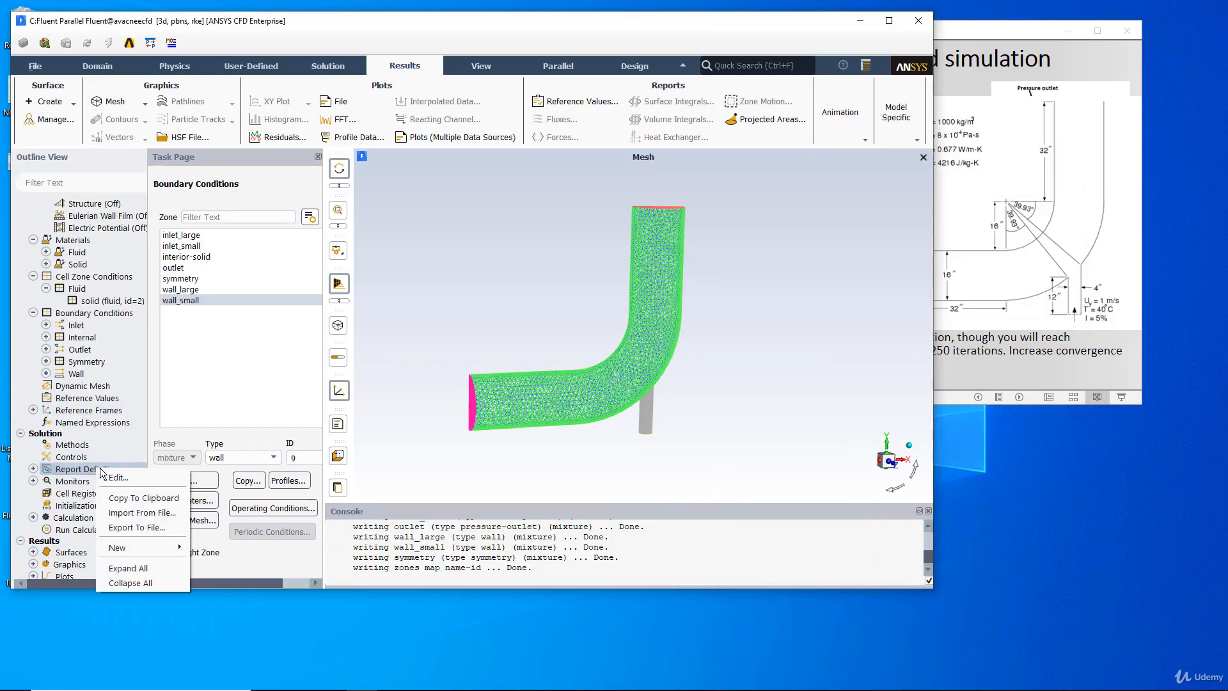
{"action": "mouse_move", "coordinate": [178, 548]}
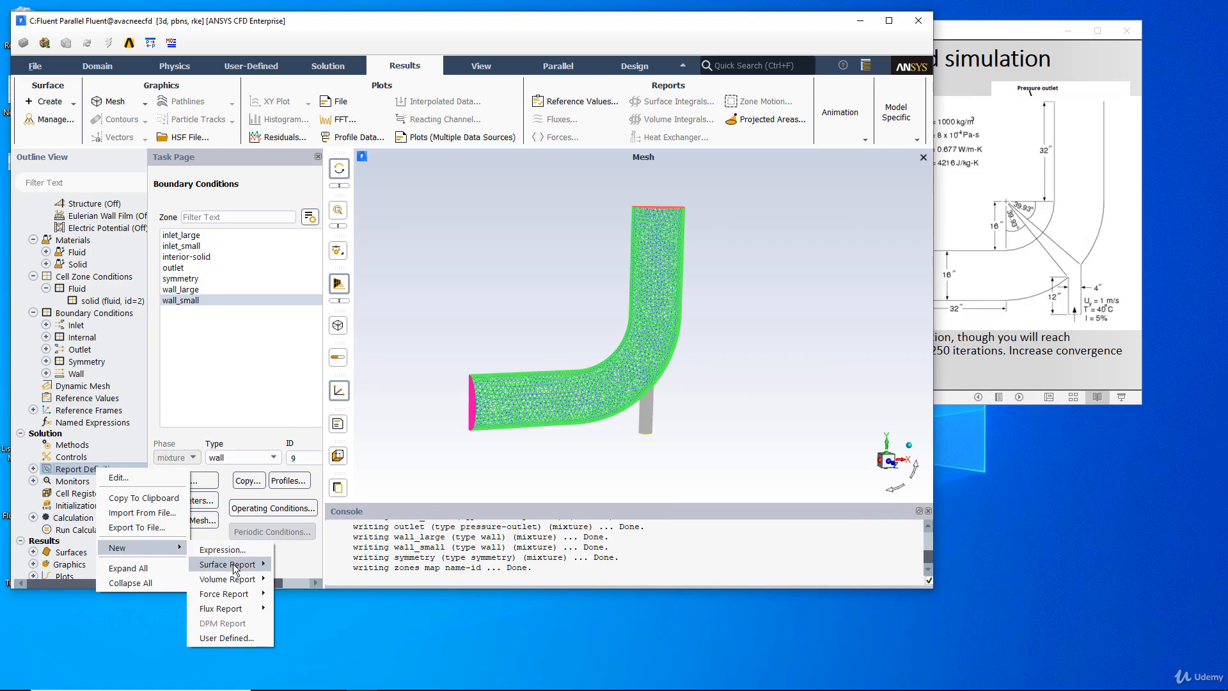
{"action": "mouse_move", "coordinate": [236, 569]}
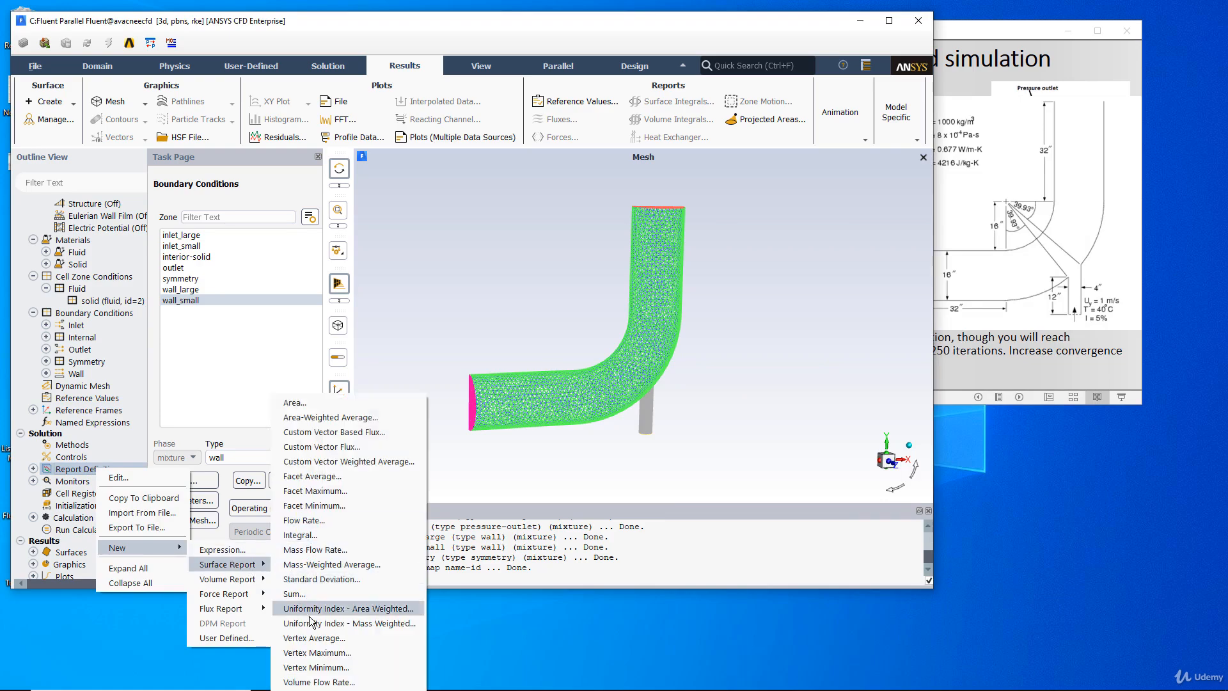
{"action": "left_click", "coordinate": [315, 638]}
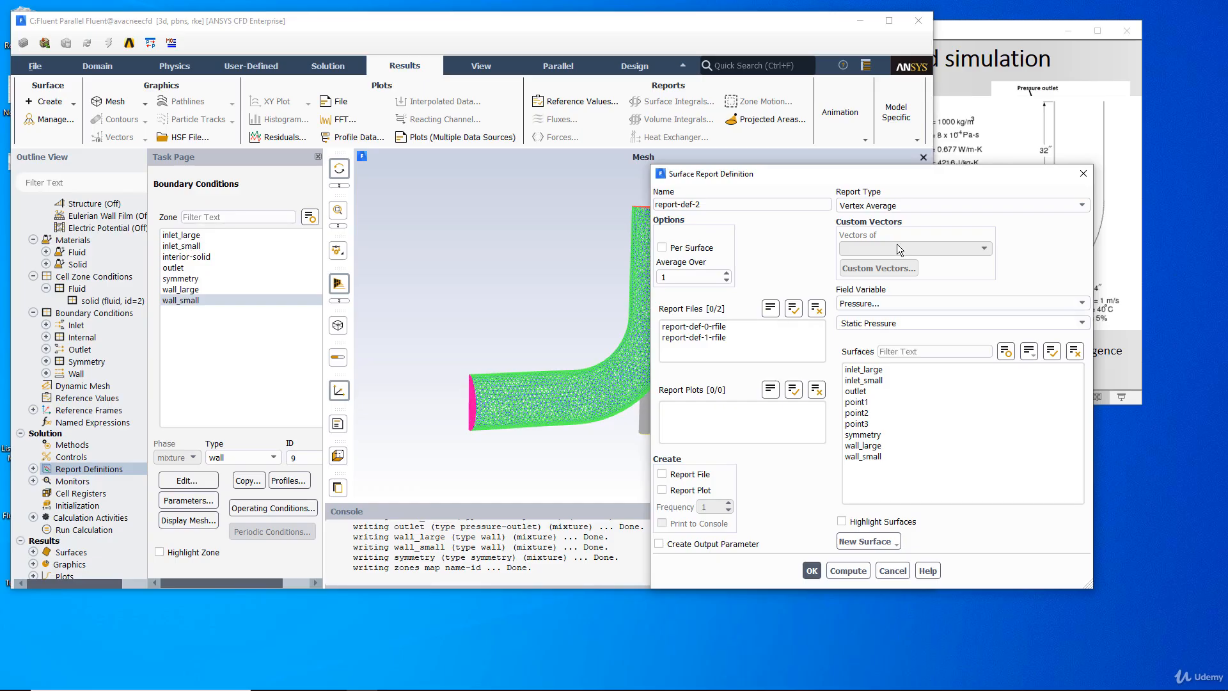
{"action": "left_click", "coordinate": [874, 303]}
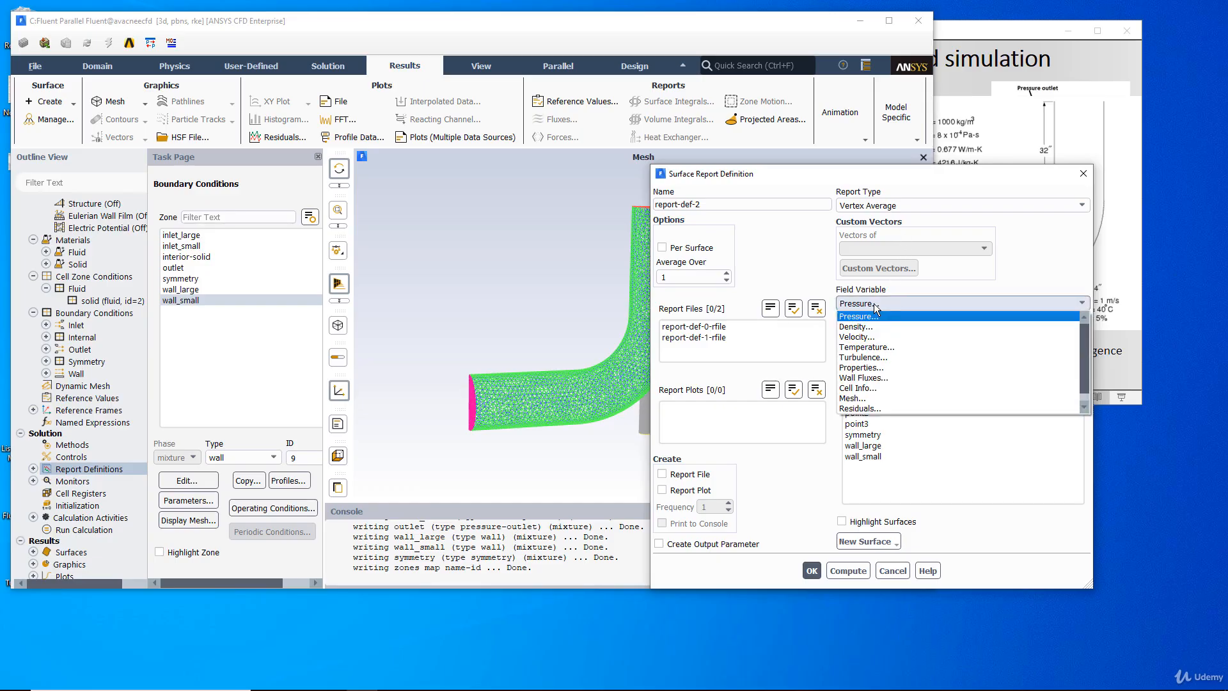
{"action": "left_click", "coordinate": [870, 347]}
- Assign point3 to the third report definition, enable Report File, Report Plot and Print to Console, and confirm it
{"action": "left_click", "coordinate": [880, 424]}
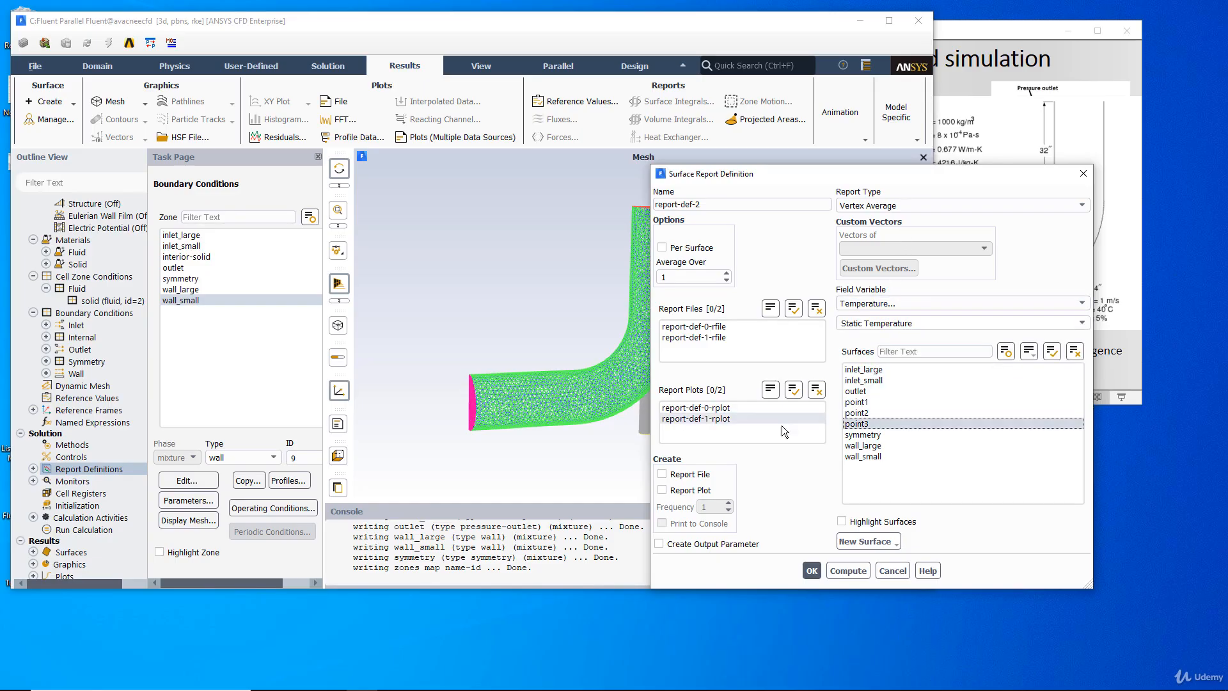
{"action": "left_click", "coordinate": [662, 474]}
{"action": "left_click", "coordinate": [662, 490]}
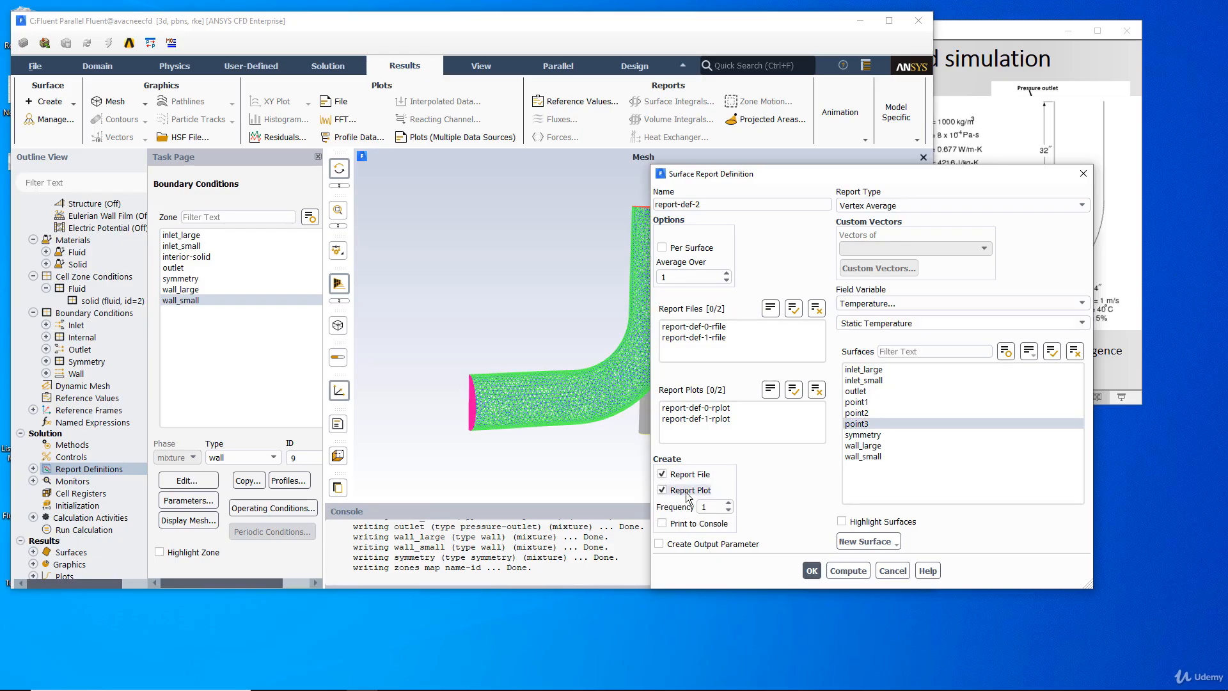
{"action": "left_click", "coordinate": [677, 529]}
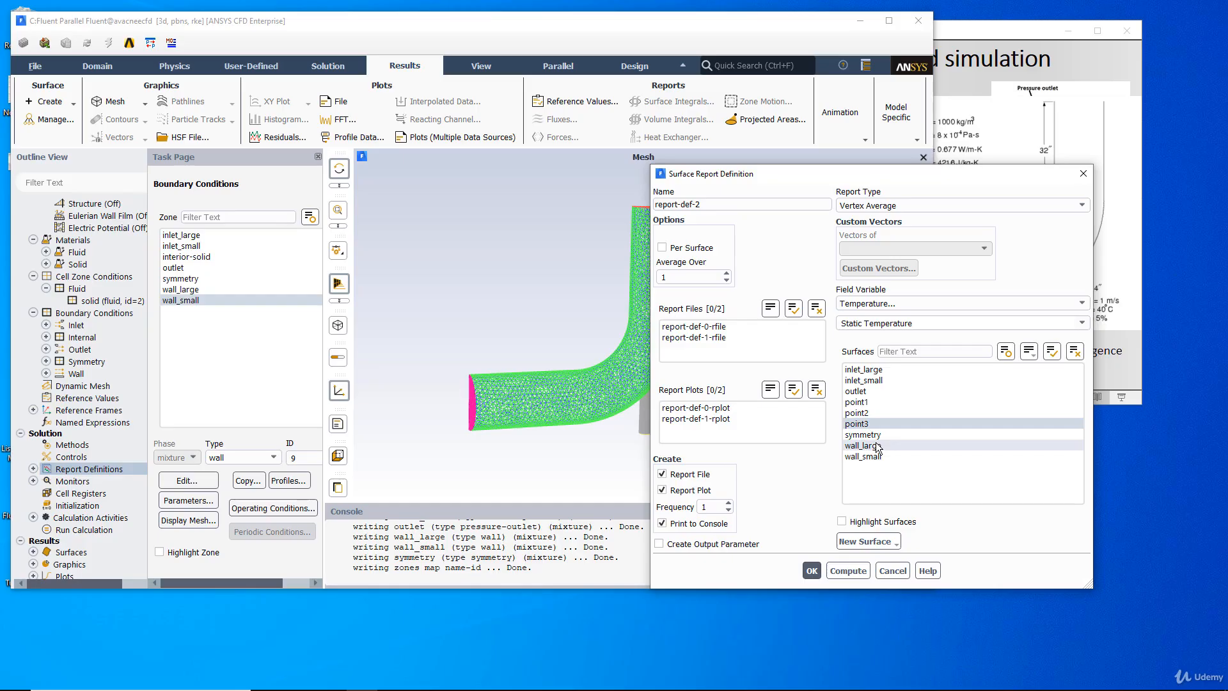
{"action": "left_click", "coordinate": [812, 571]}
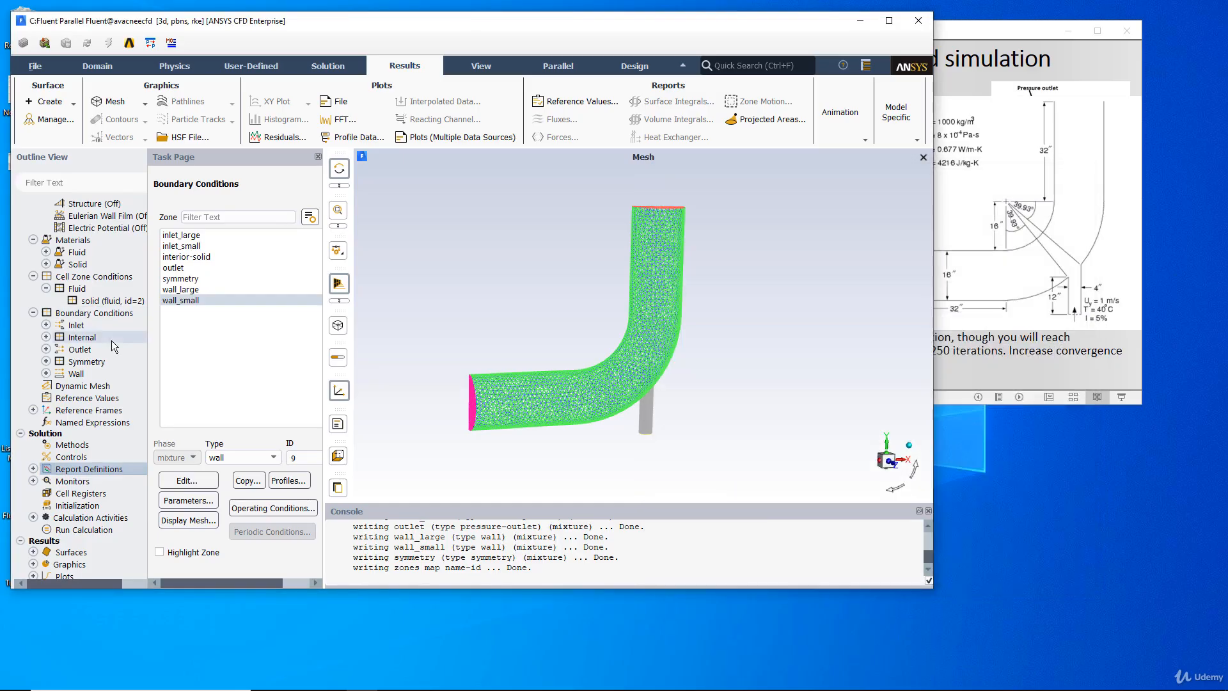
- Expand the solution monitors to examine the report files and report plots for the three report definitions
{"action": "left_click", "coordinate": [33, 480]}
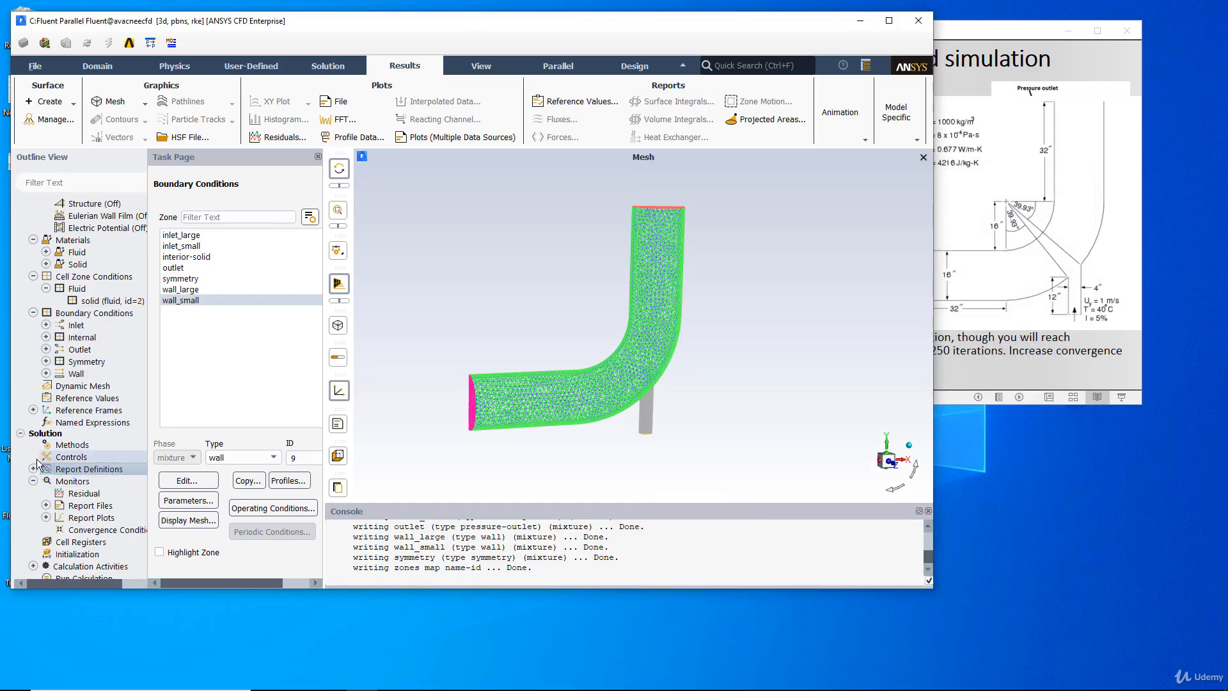
{"action": "scroll", "coordinate": [37, 462], "scroll_direction": "down", "scroll_amount": 2}
{"action": "left_click", "coordinate": [46, 432]}
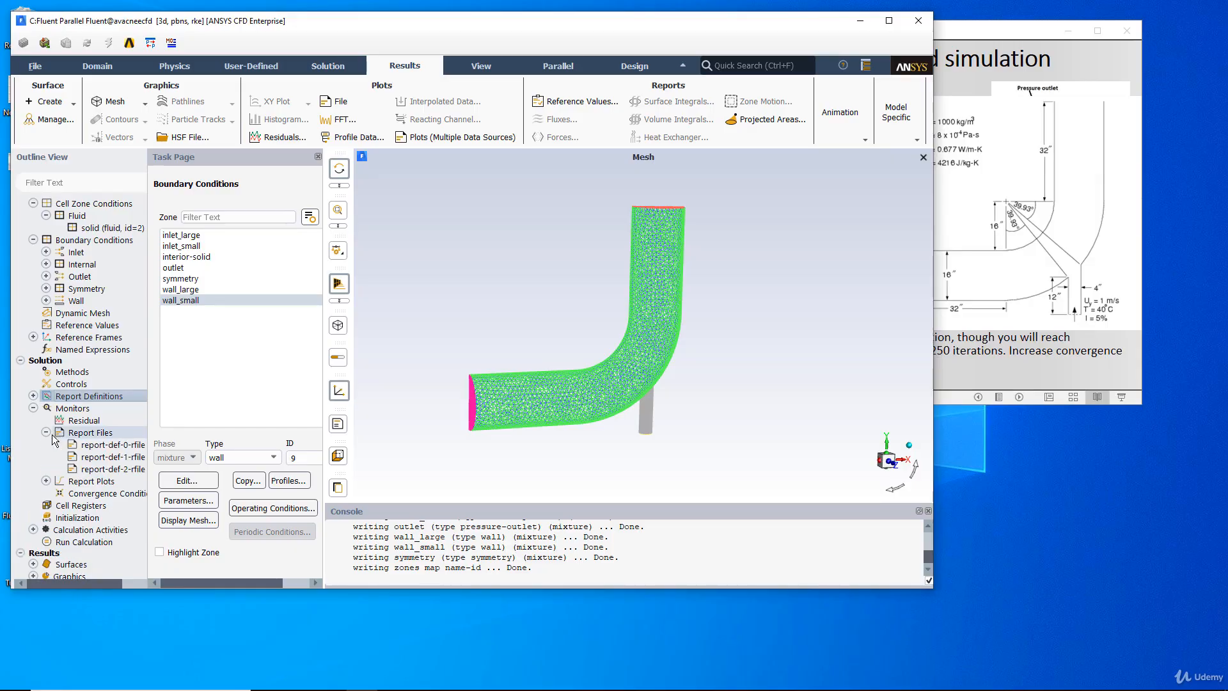
{"action": "left_click", "coordinate": [100, 446]}
{"action": "left_click", "coordinate": [46, 481]}
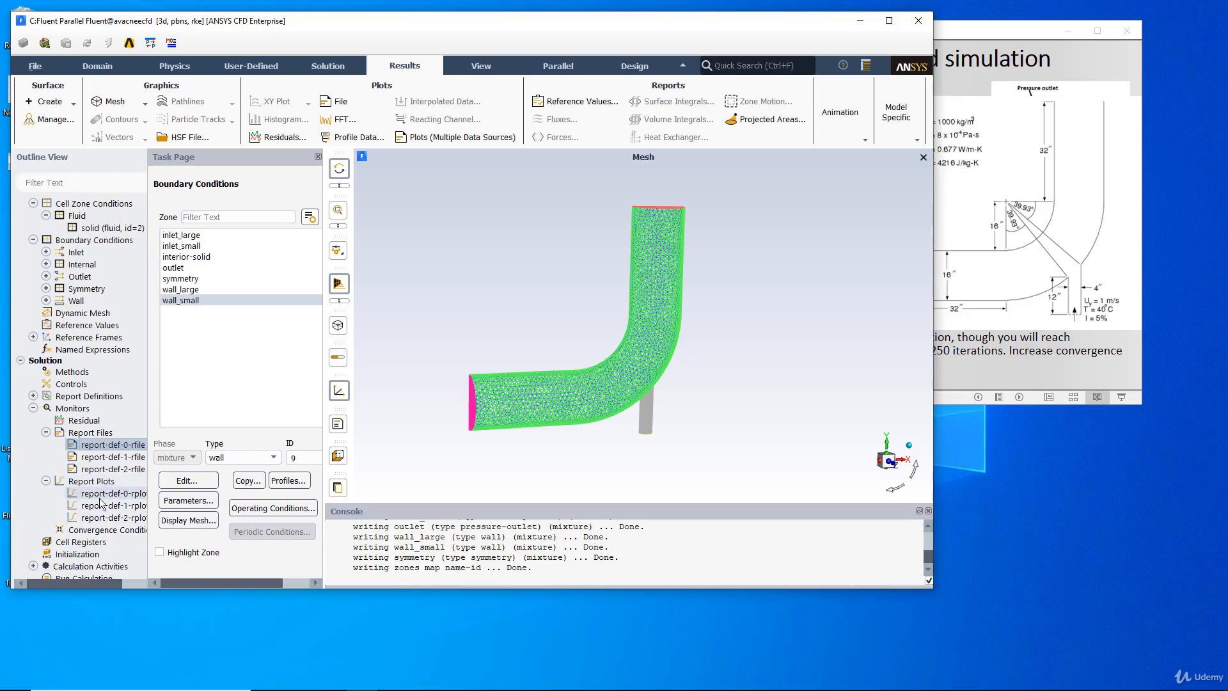
{"action": "scroll", "coordinate": [102, 511], "scroll_direction": "down", "scroll_amount": 2}
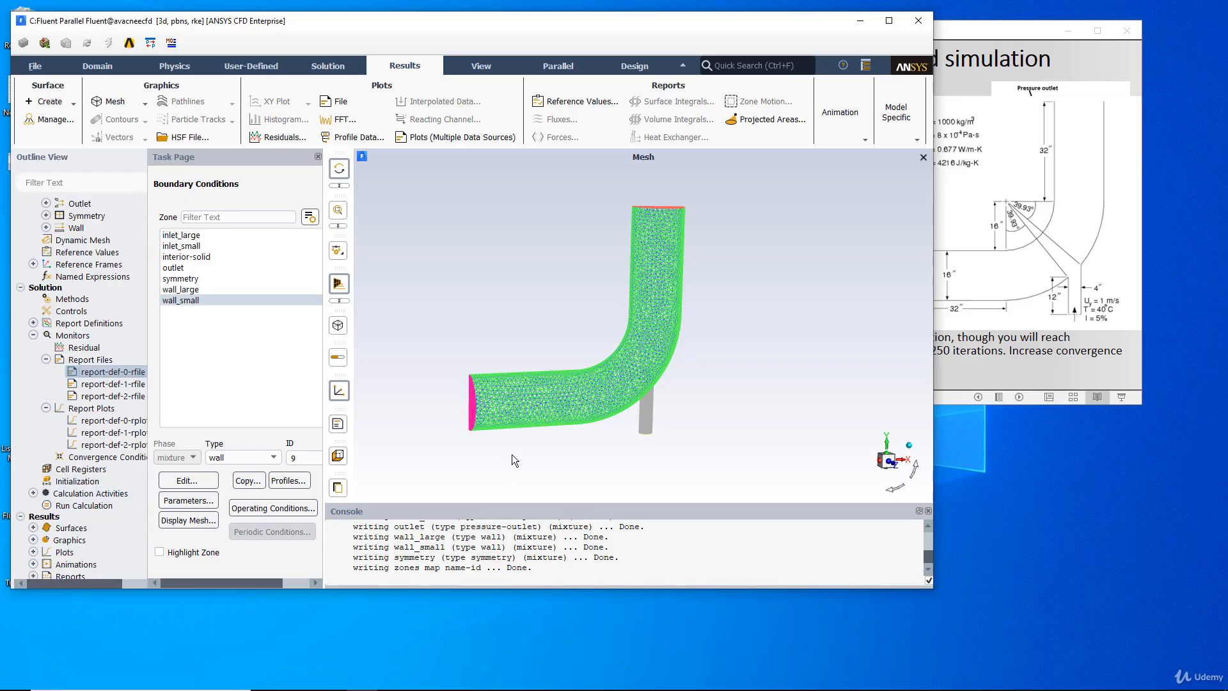